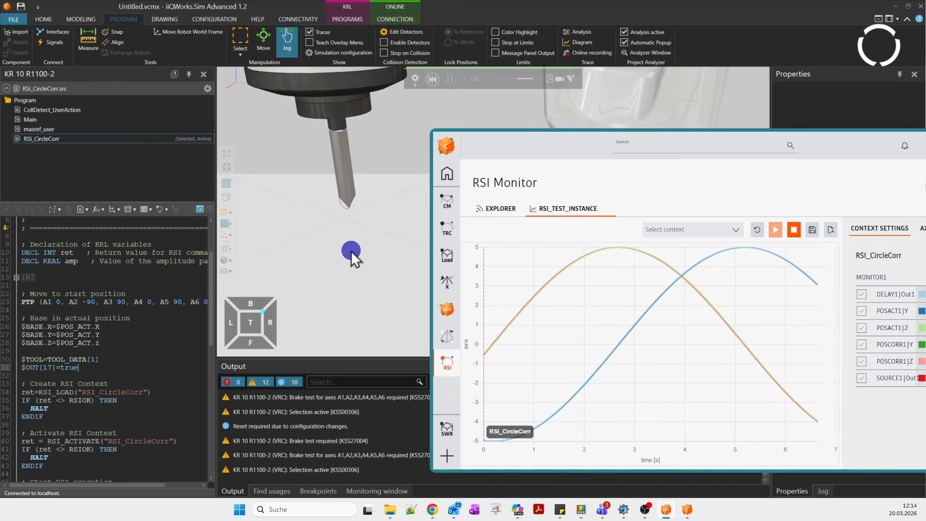
left_click_drag(850, 156, 830, 146)
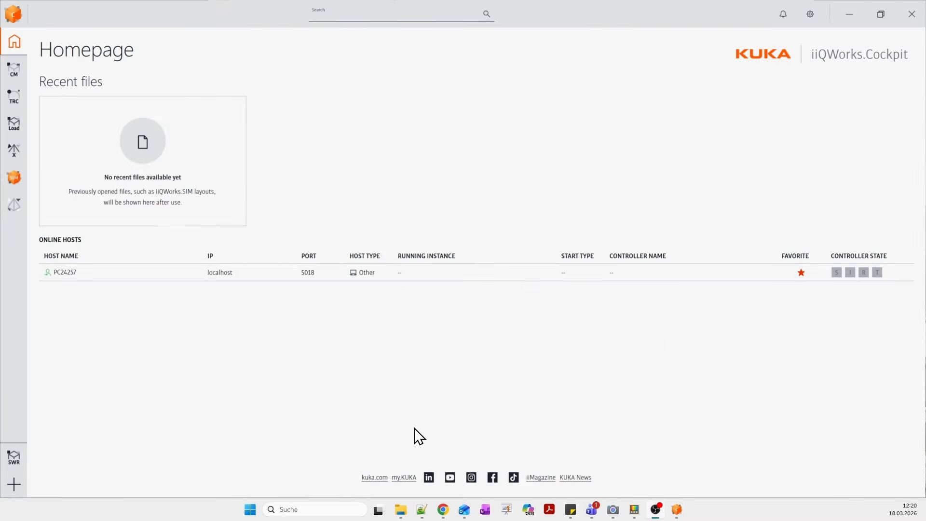
Open the Software Repository and start the installation of iiQKA.RobotSensorInterface version 6.2.1
mouse_move(23, 371)
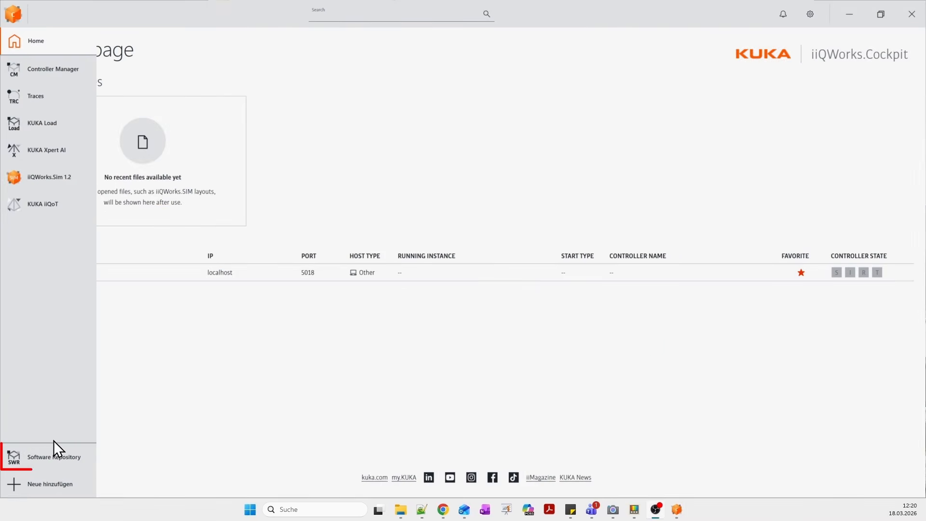
left_click(56, 457)
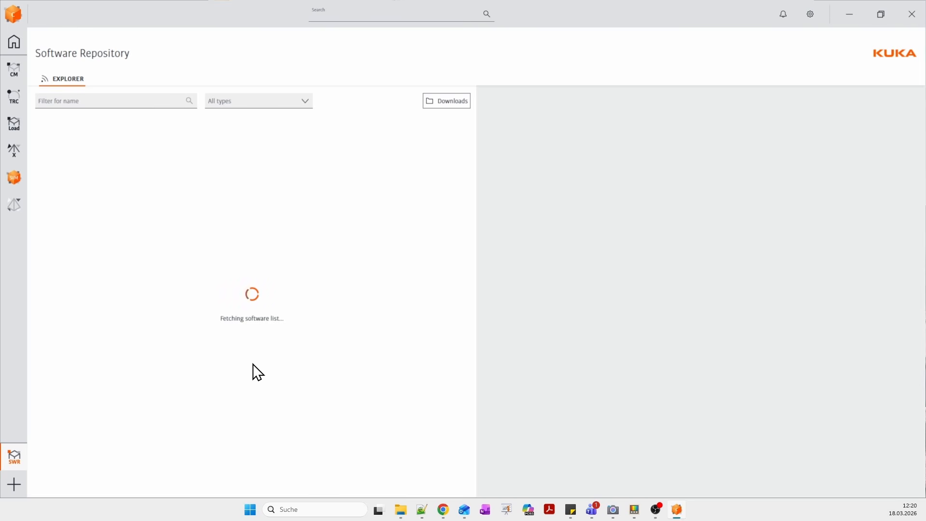
scroll(253, 364, "down", 10)
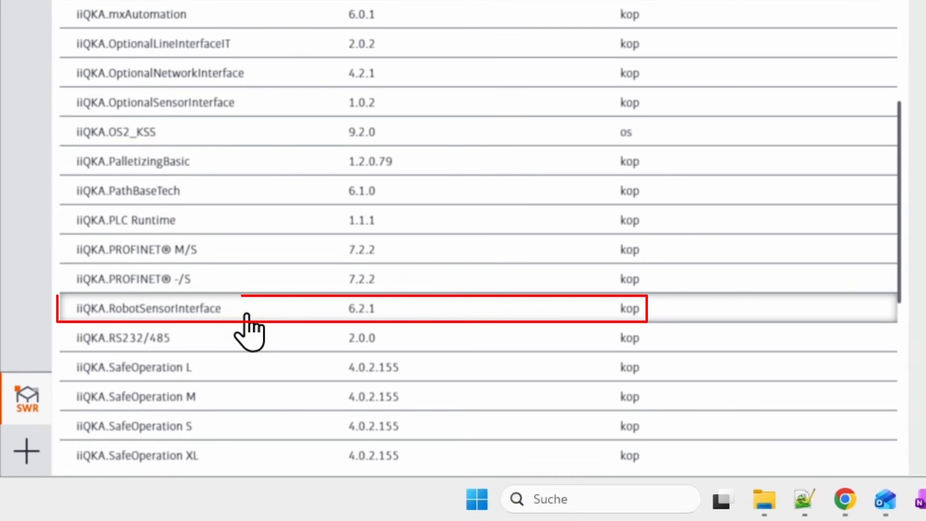
left_click(164, 383)
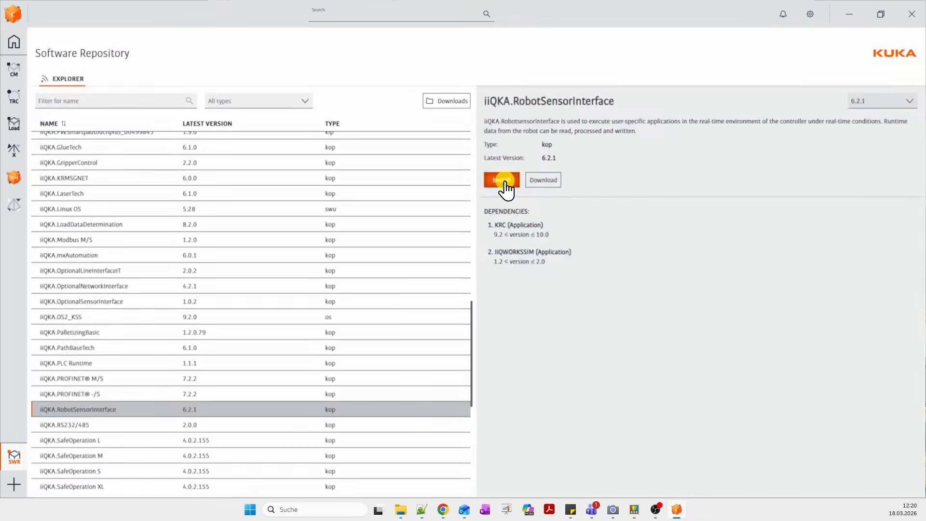
left_click(606, 115)
Install the package into iiQWorks.Cockpit and iiQWorks.Sim version 1.2 with the Default profile, and restart Cockpit
left_click(350, 267)
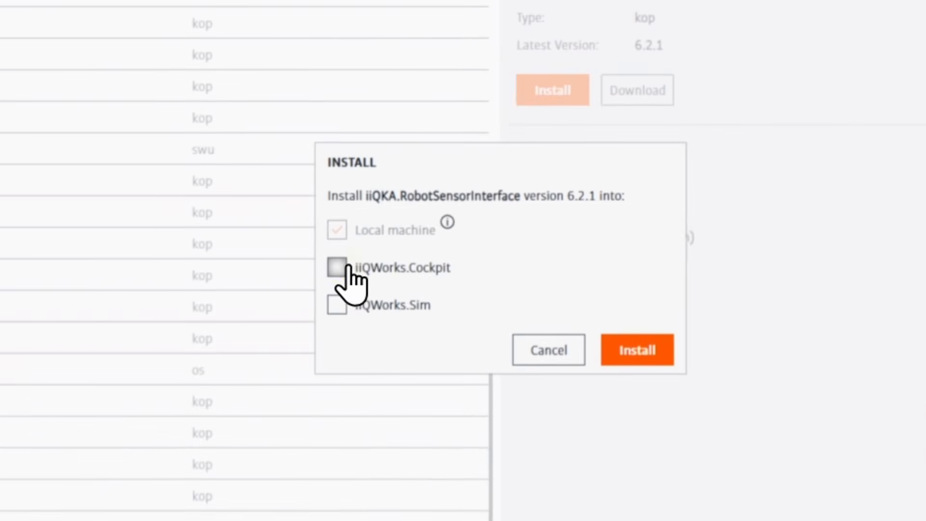
left_click(337, 305)
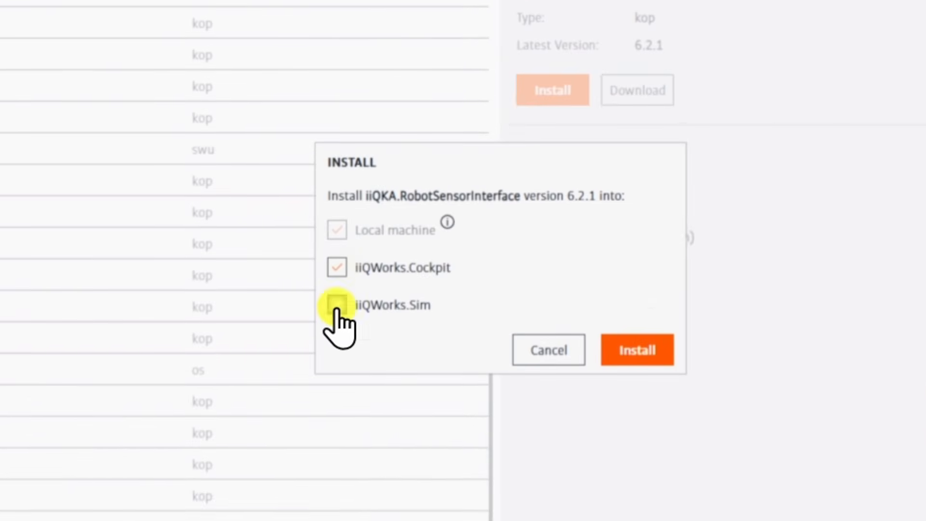
left_click(431, 323)
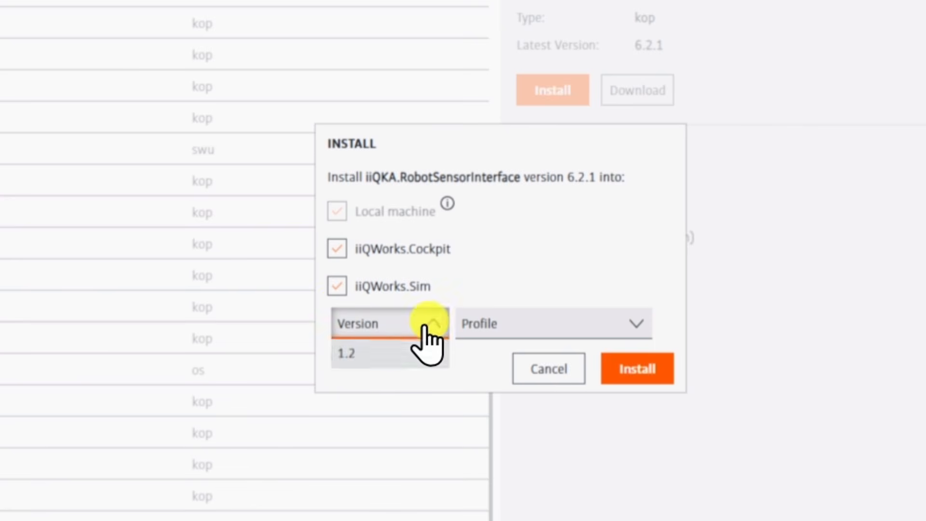
left_click(395, 351)
left_click(550, 329)
left_click(497, 357)
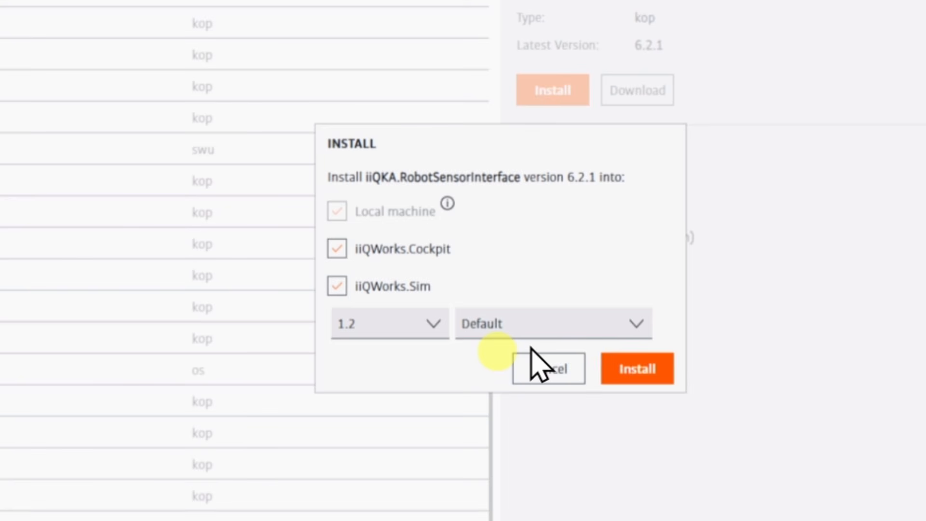
left_click(636, 374)
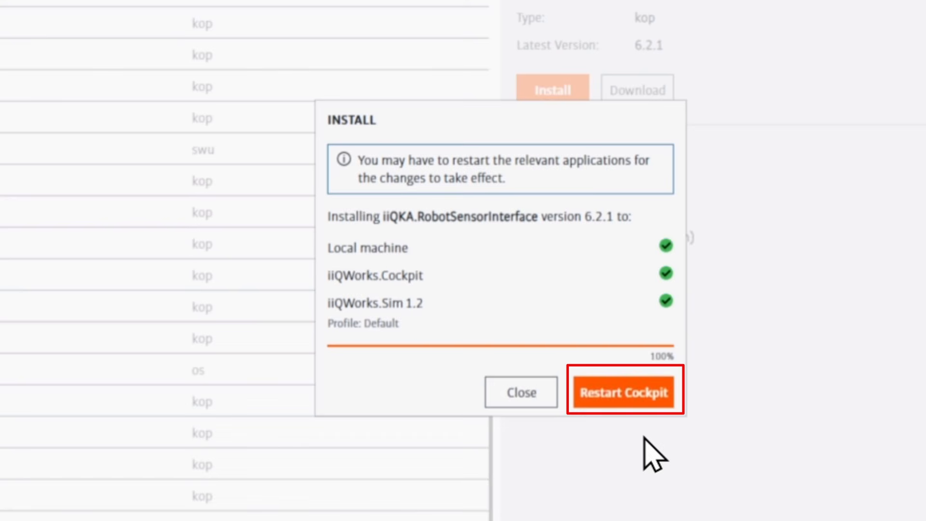
left_click(635, 392)
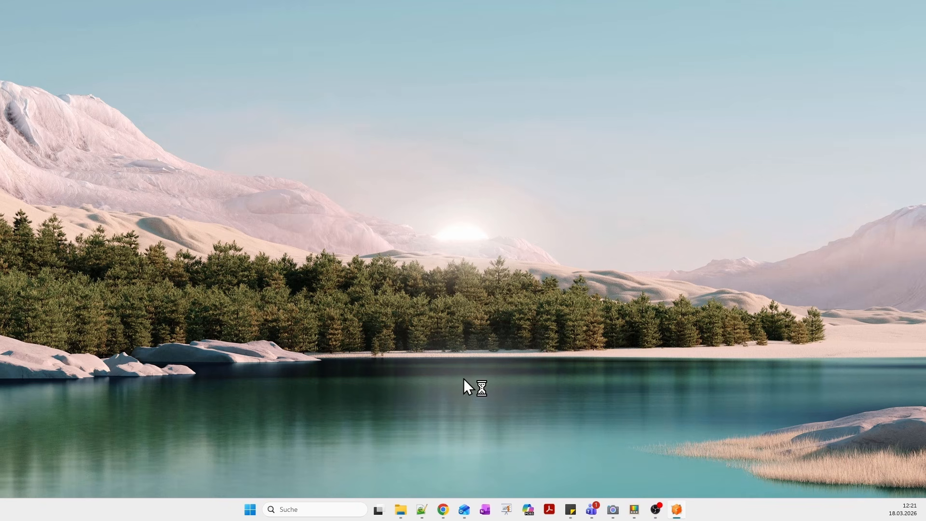
left_click_drag(417, 520, 486, 1)
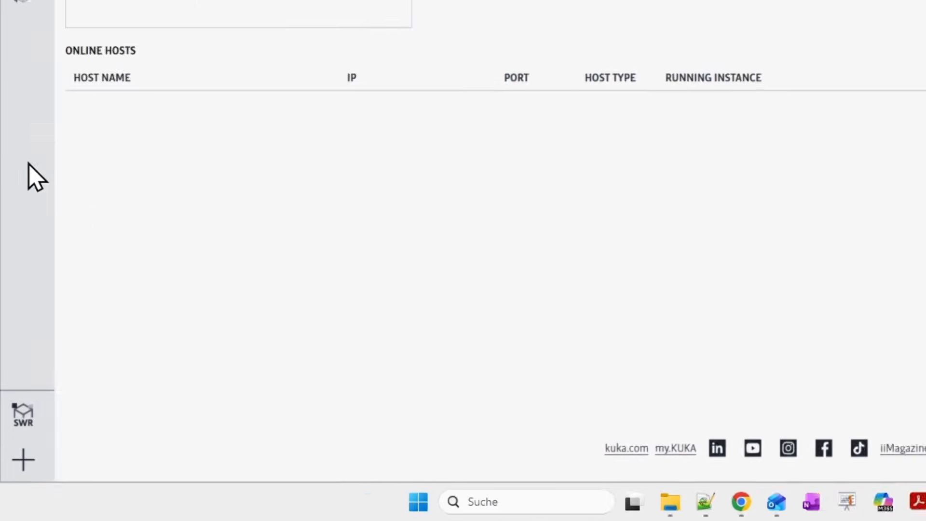
Add the RSI Monitor app to Cockpit's navigation and open it
mouse_move(16, 306)
left_click(92, 454)
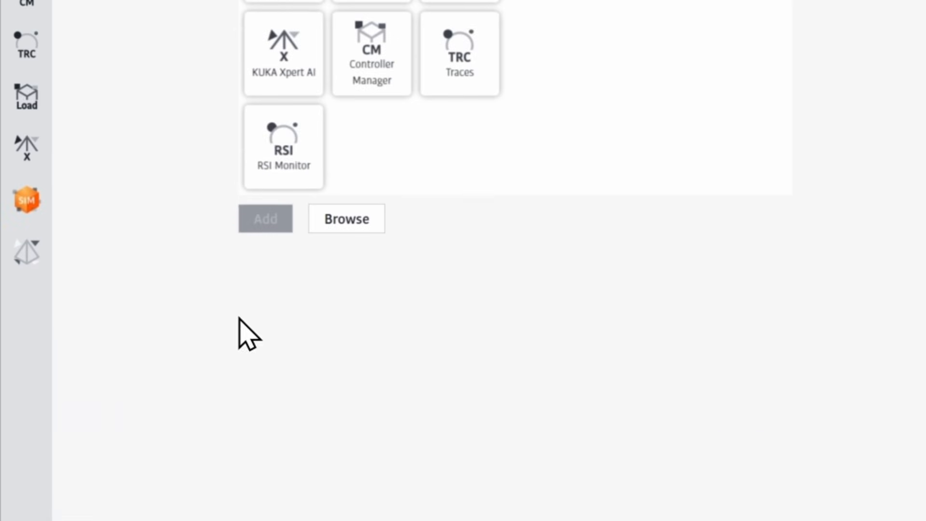
left_click(282, 166)
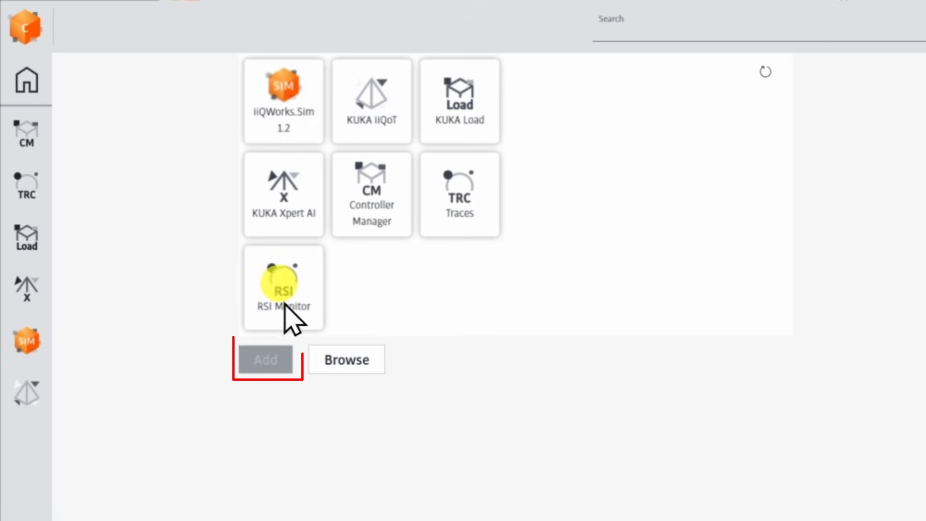
left_click(269, 367)
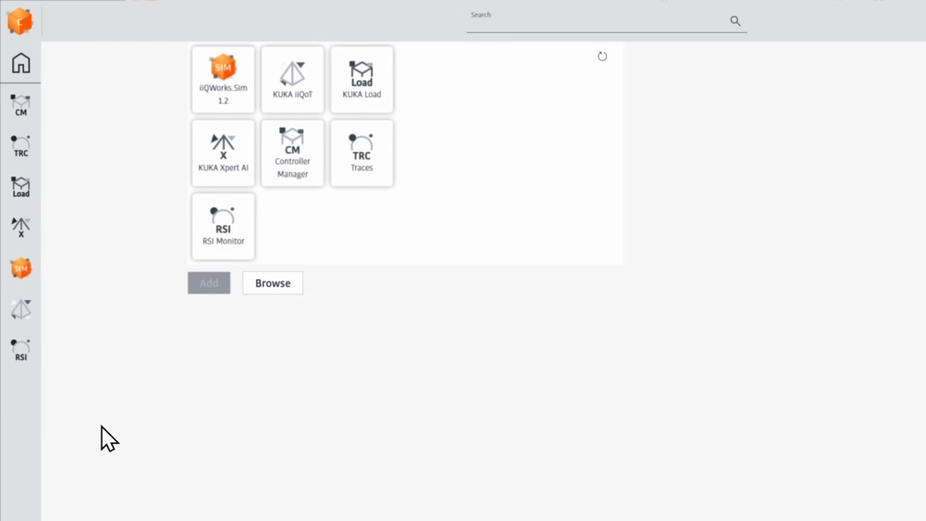
mouse_move(36, 418)
left_click(81, 352)
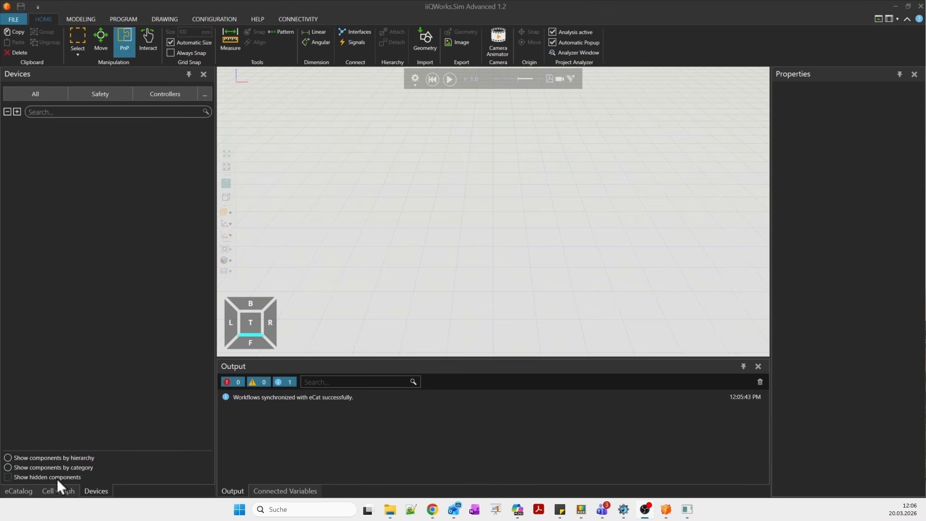
In iiQWorks.Sim, add the KR 10 R1100-2 robot from the KUKA ROBOTS collection of iiQWorks.Sim Library 1.2 to the layout
left_click(25, 490)
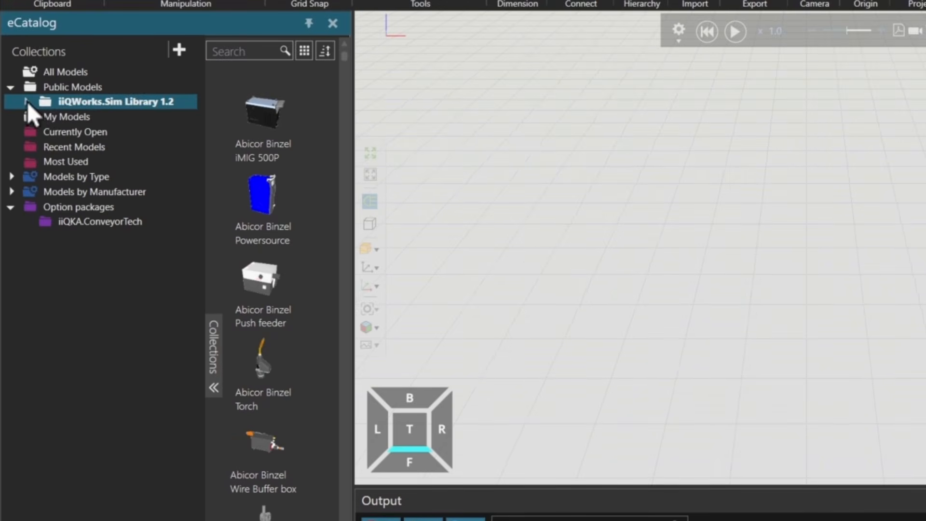
left_click(27, 101)
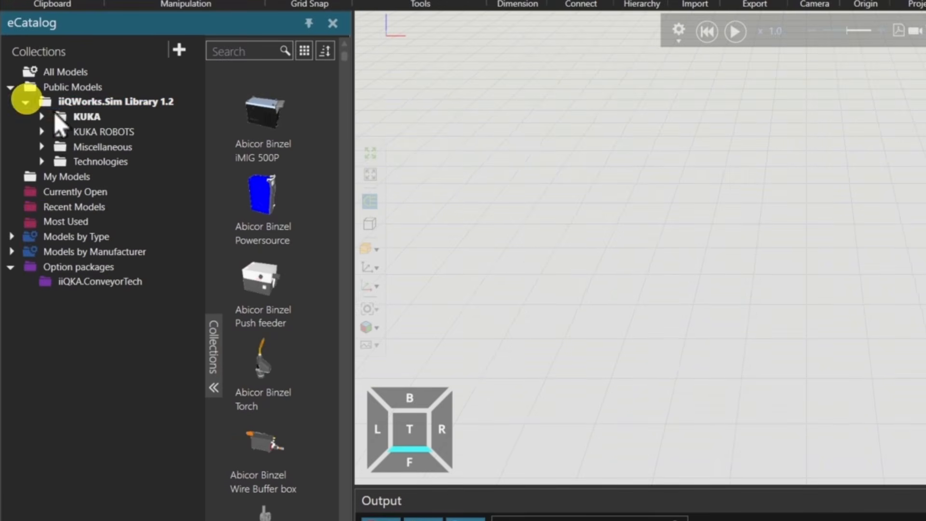
left_click(96, 132)
left_click(270, 116)
double_click(270, 117)
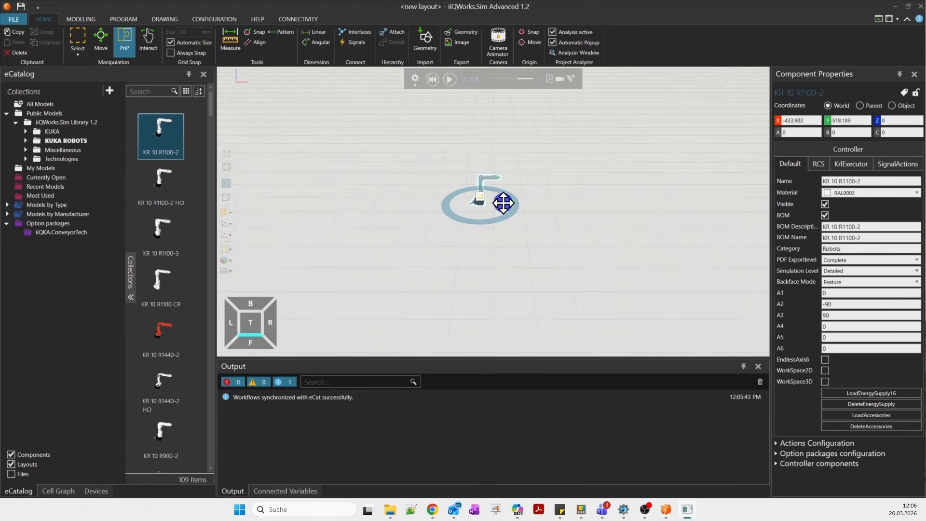
scroll(523, 217, "up", 5)
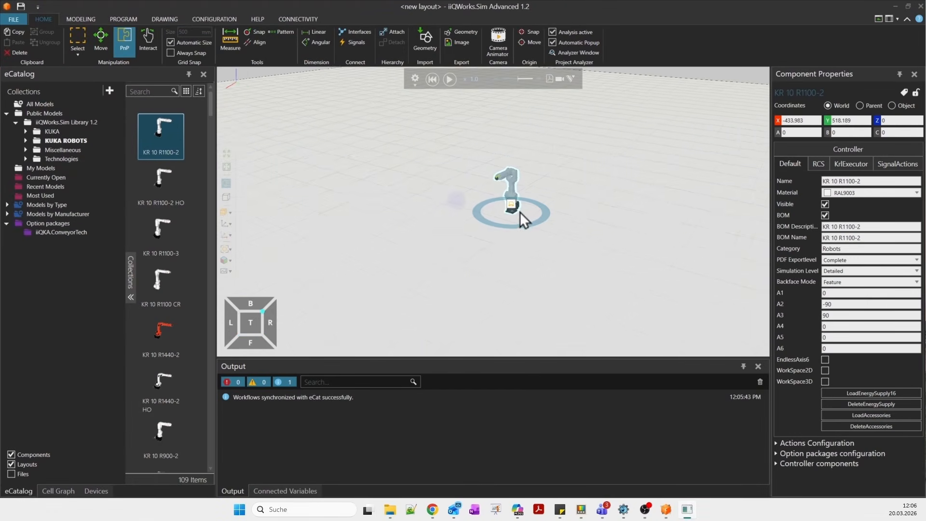
scroll(530, 190, "up", 5)
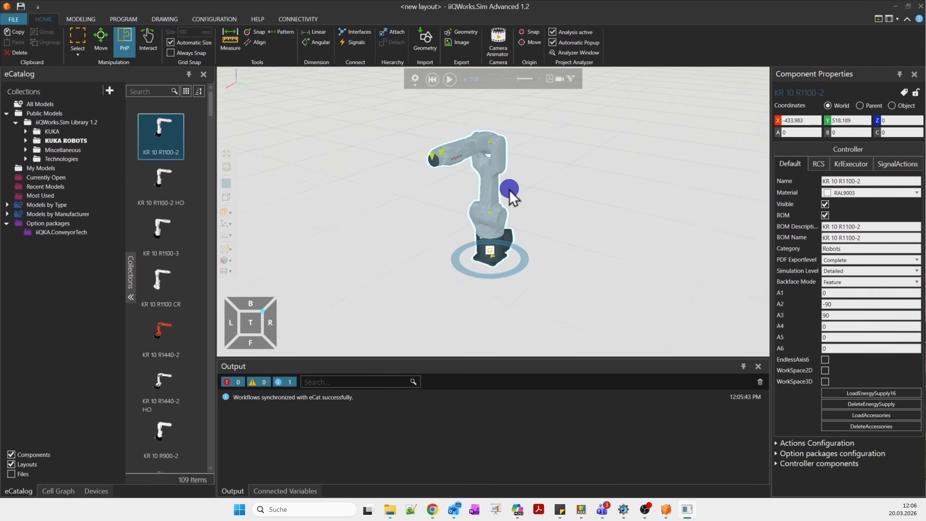
Search all catalog models for "tip" and place the Measuringtip on the floor beside the robot
left_click(41, 104)
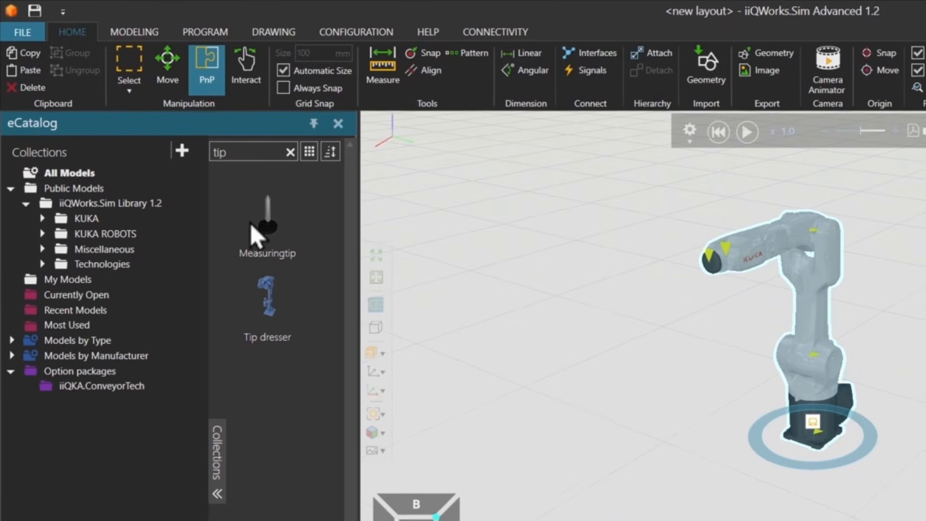
left_click(160, 133)
left_click_drag(270, 231, 632, 431)
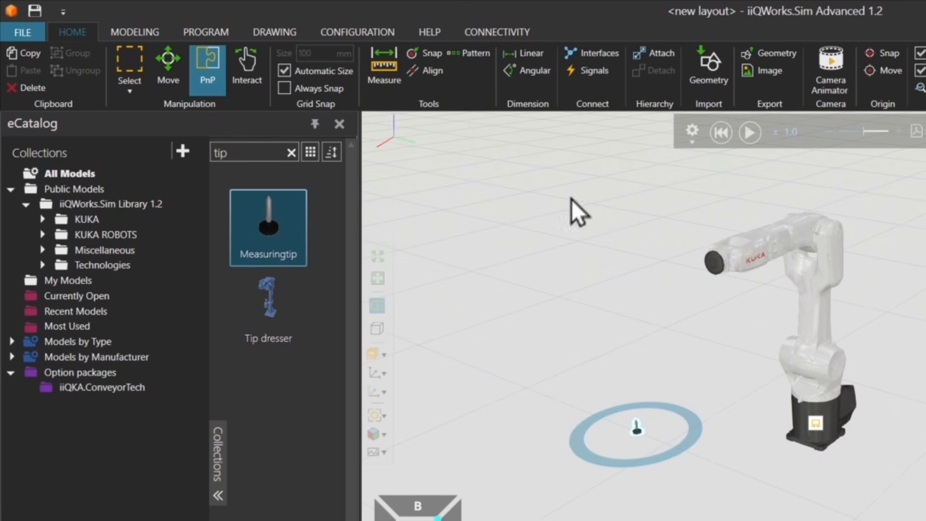
Snap the Measuringtip to the centre of the robot's flange and attach it to the flange as its parent node
left_click(426, 51)
scroll(685, 261, "up", 3)
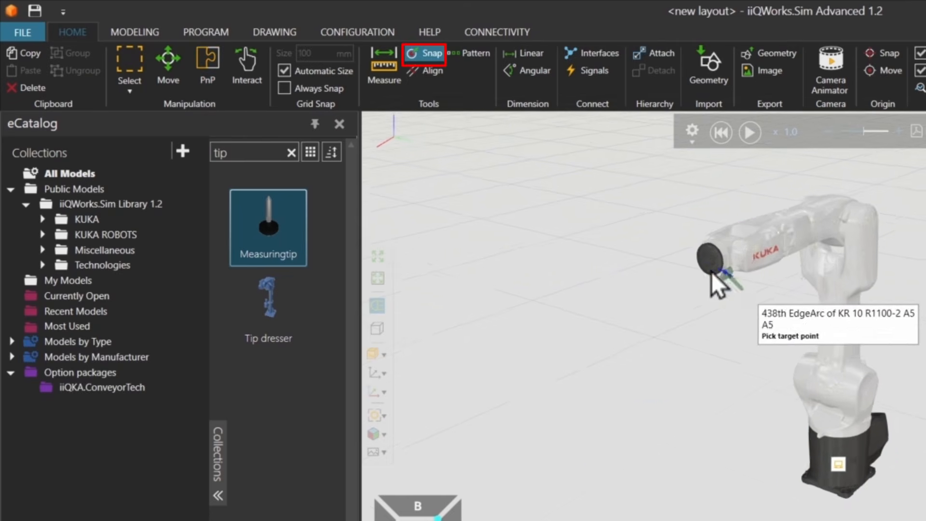
left_click(701, 253)
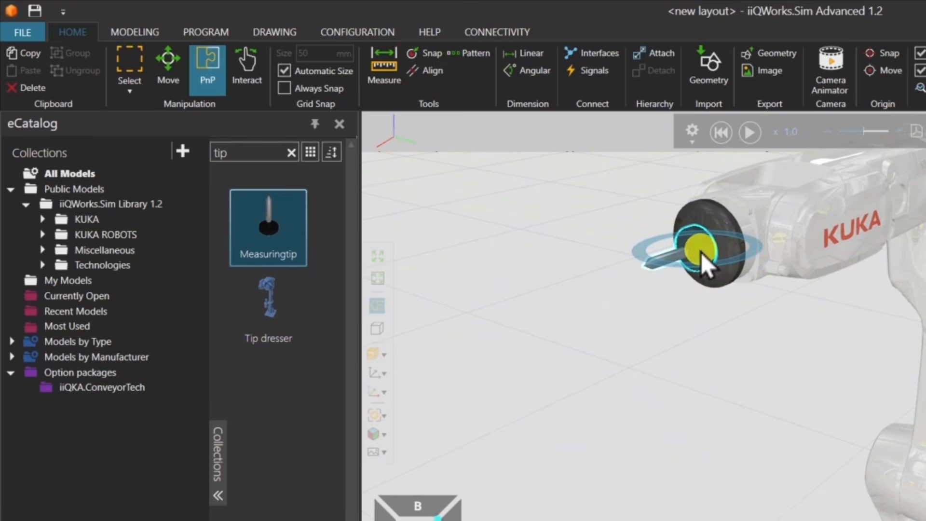
left_click(657, 54)
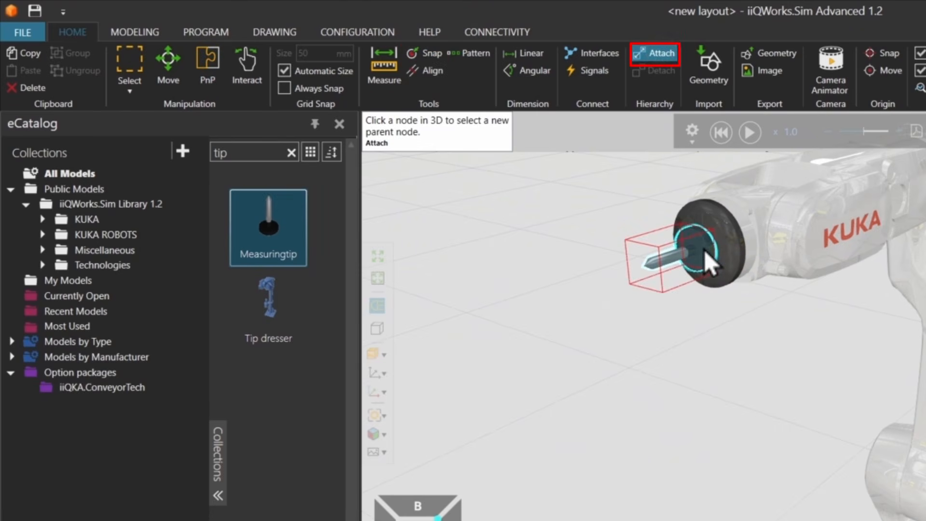
left_click(721, 241)
scroll(830, 410, "down", 5)
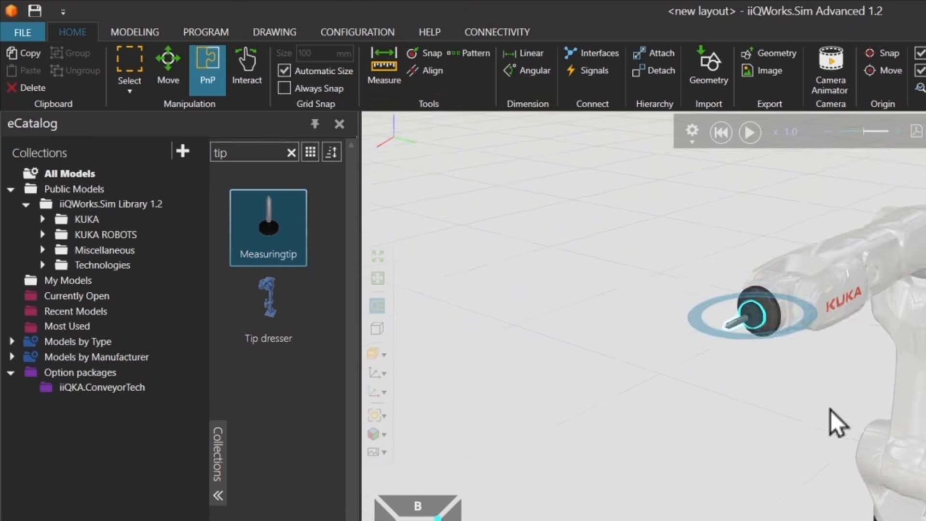
scroll(796, 407, "down", 4)
Add the available option package iiQKA.RobotSensorInterface, V6.2.1.4, to the KR 10 R1100-2 robot and accept the required modifications
left_click(840, 378)
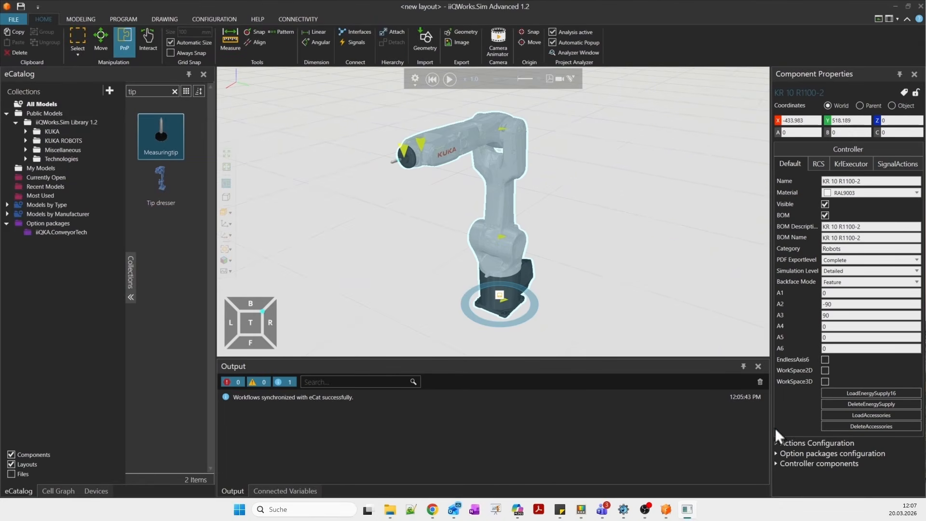
left_click(776, 454)
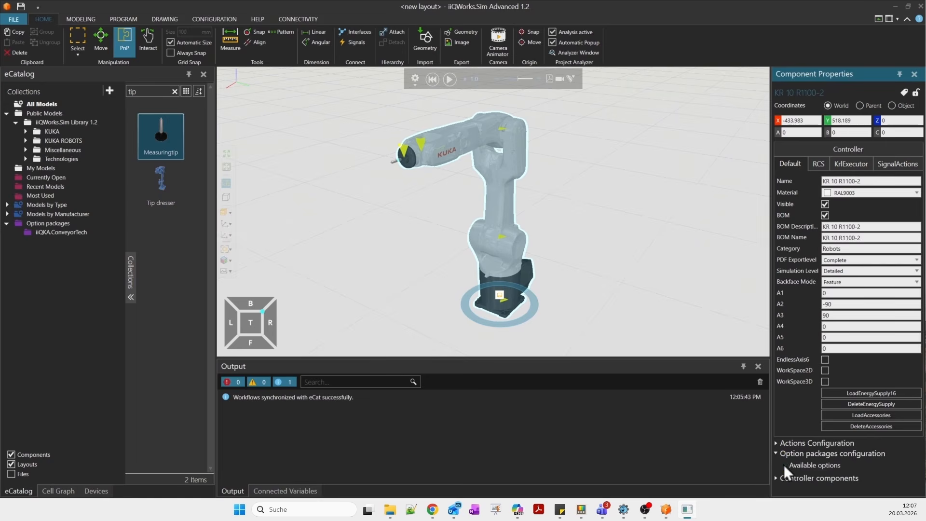
left_click(784, 465)
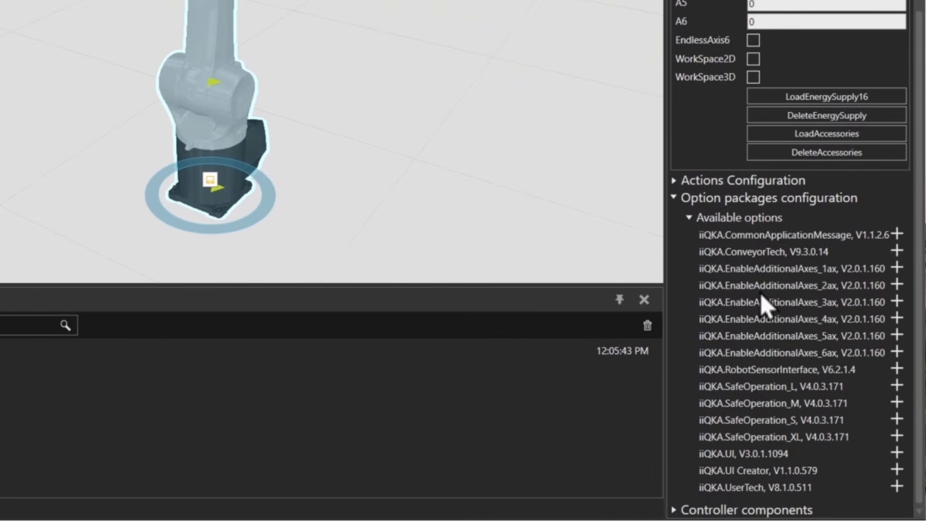
left_click(896, 370)
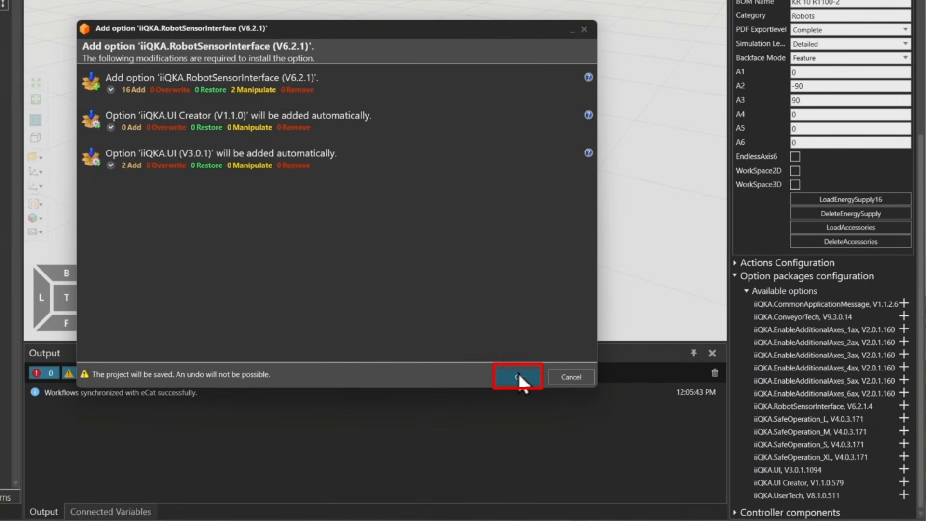
left_click(518, 374)
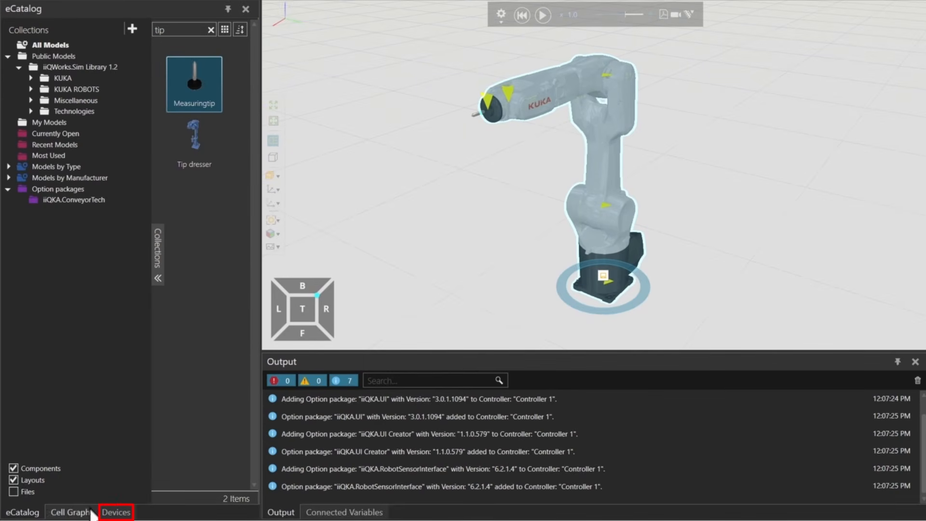
Select iiQKA.RobotSensorInterface among the controller's option packages in the device tree and open its examples folder
left_click(120, 512)
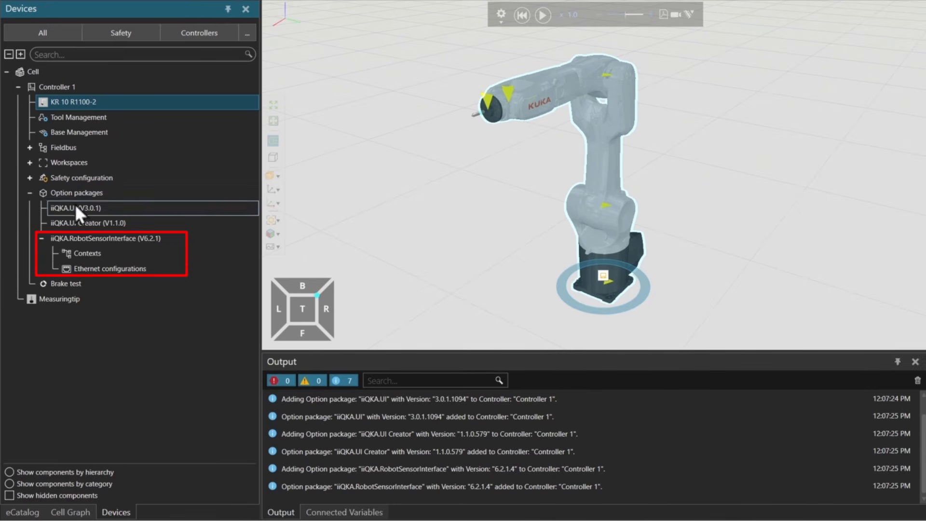
left_click(97, 239)
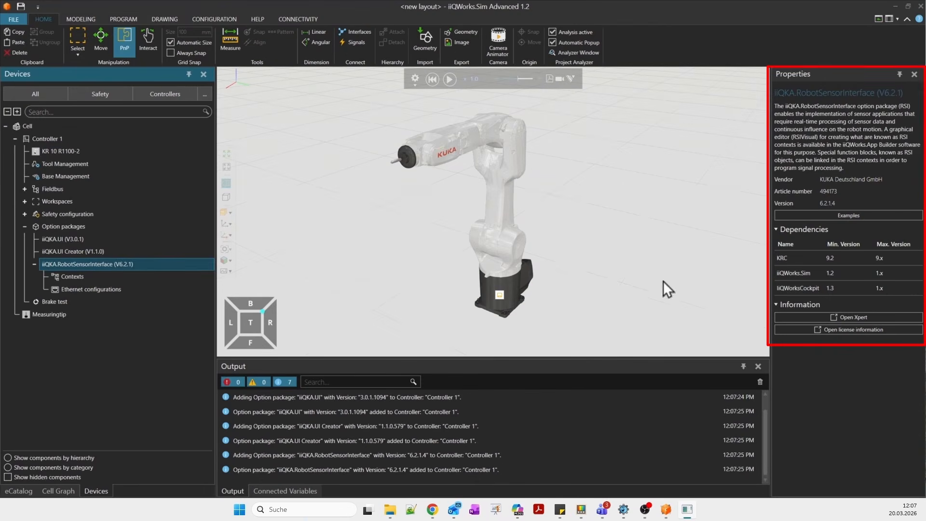
left_click(854, 218)
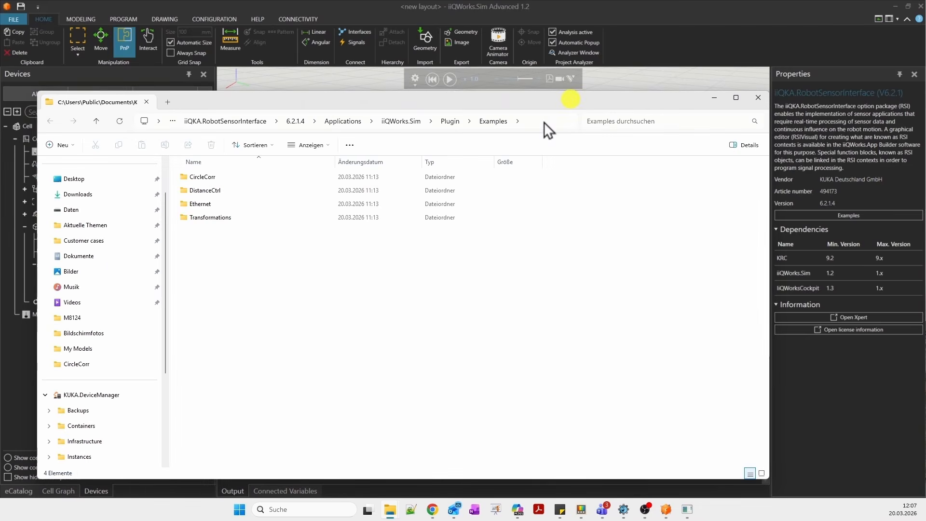
Copy the full path of the RobotSensorInterface Examples folder and close the file window
left_click(544, 122)
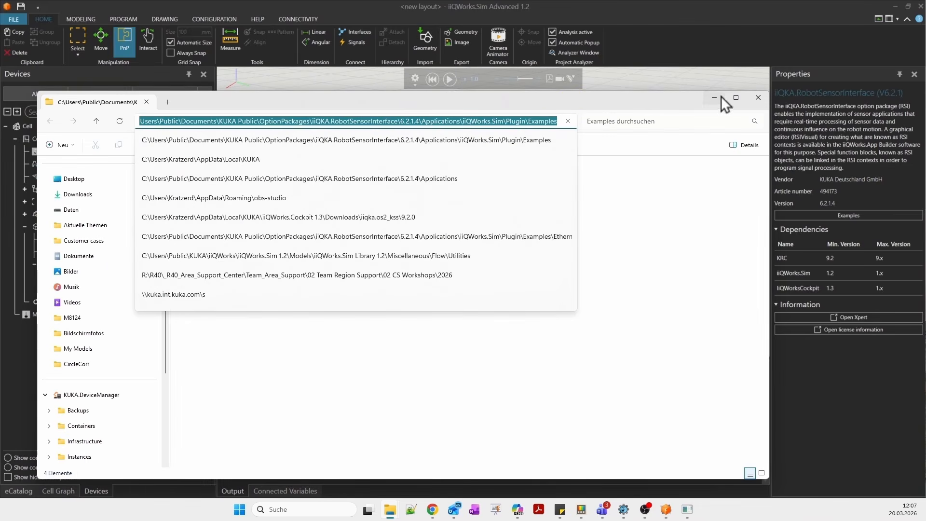
left_click(758, 98)
left_click(758, 97)
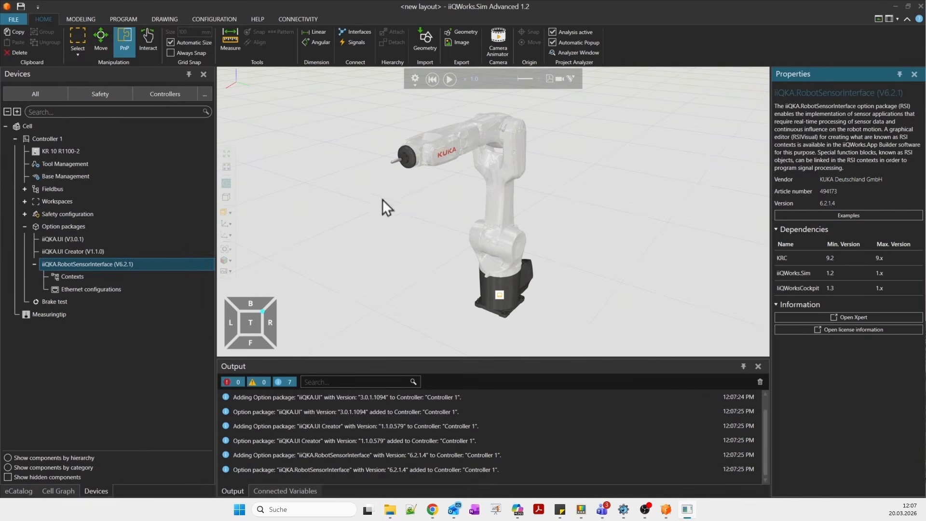
Import the RSI context RSI_CircleCorr.rsix from the CircleCorr examples folder into the option package's Contexts
left_click(74, 275)
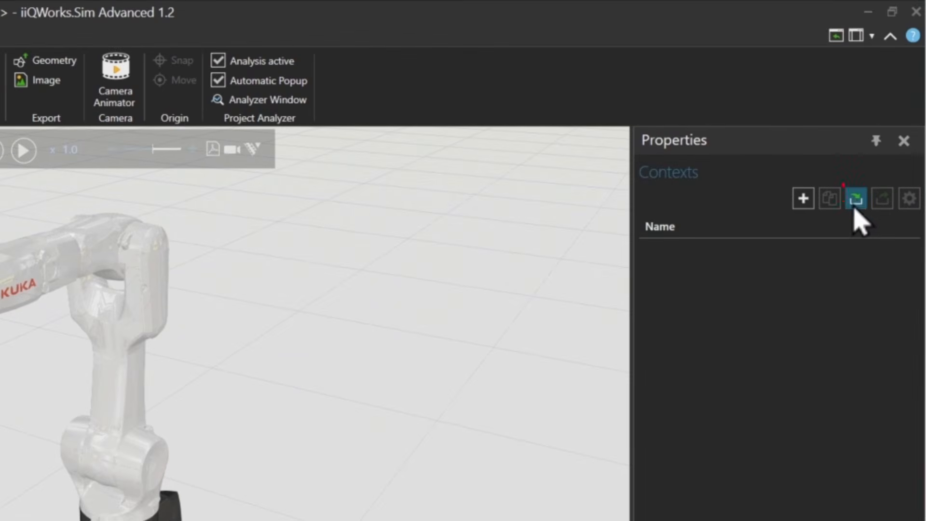
left_click(856, 199)
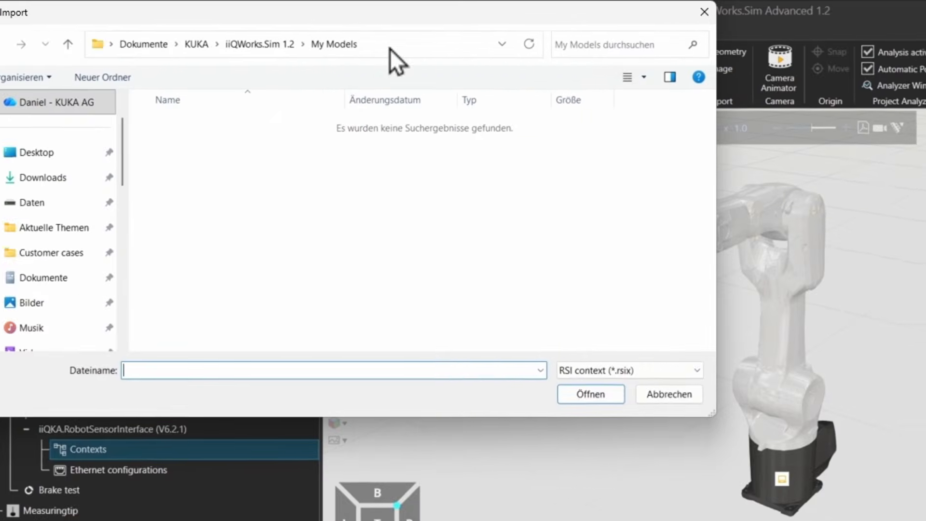
left_click(417, 46)
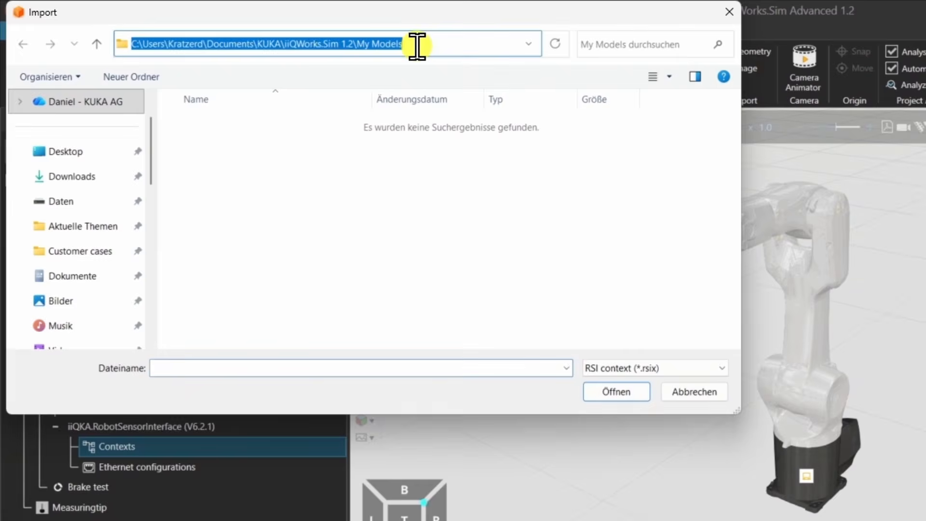
key("ctrl+v")
key("Return")
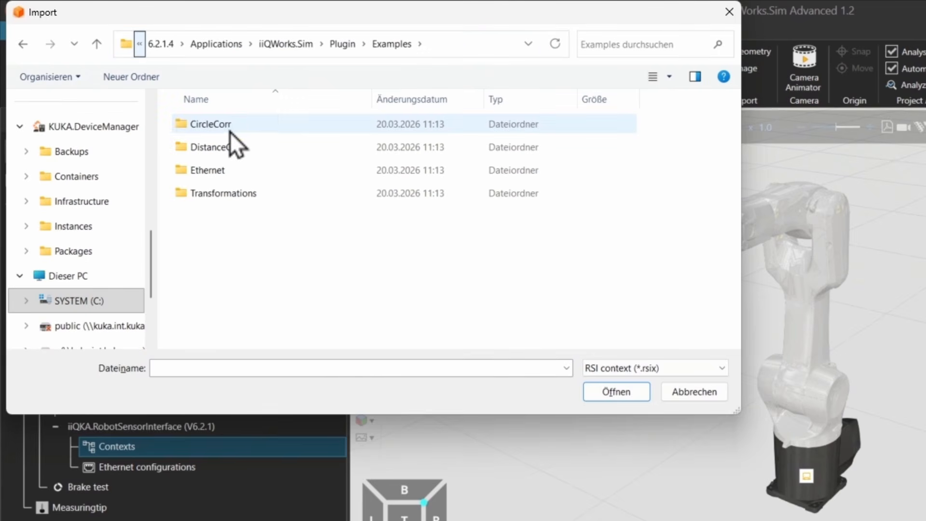
double_click(229, 130)
left_click(238, 124)
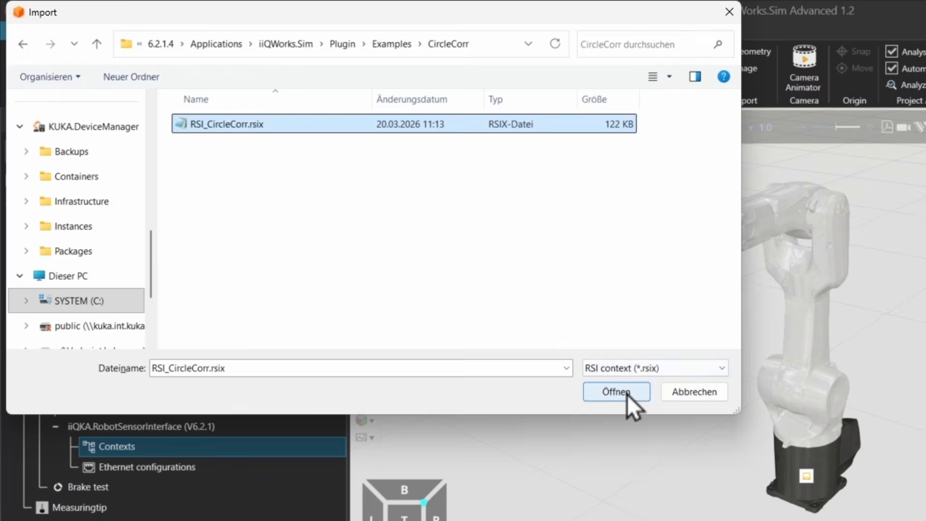
left_click(627, 395)
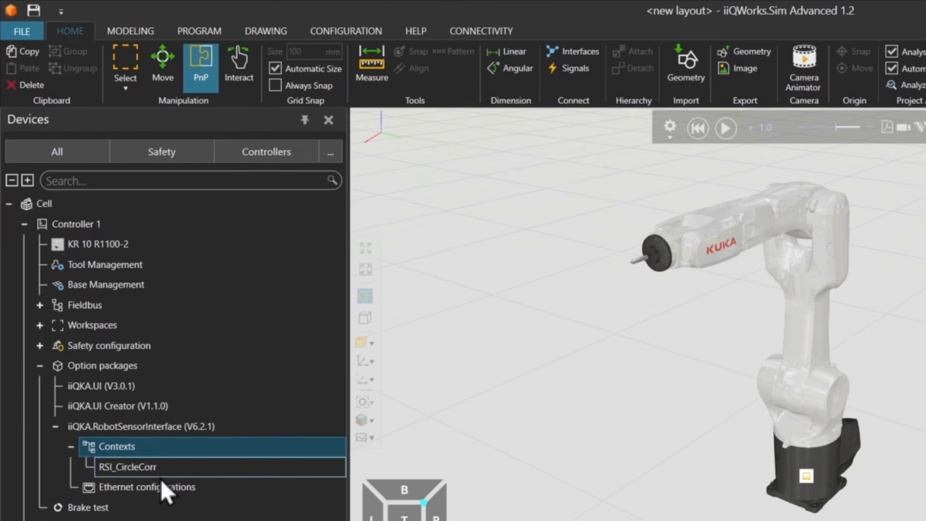
Import RSI_CircleCorr.src from the CircleCorr examples into the robot's Program folder and open the RSI_CircleCorr program
left_click(212, 33)
left_click(817, 335)
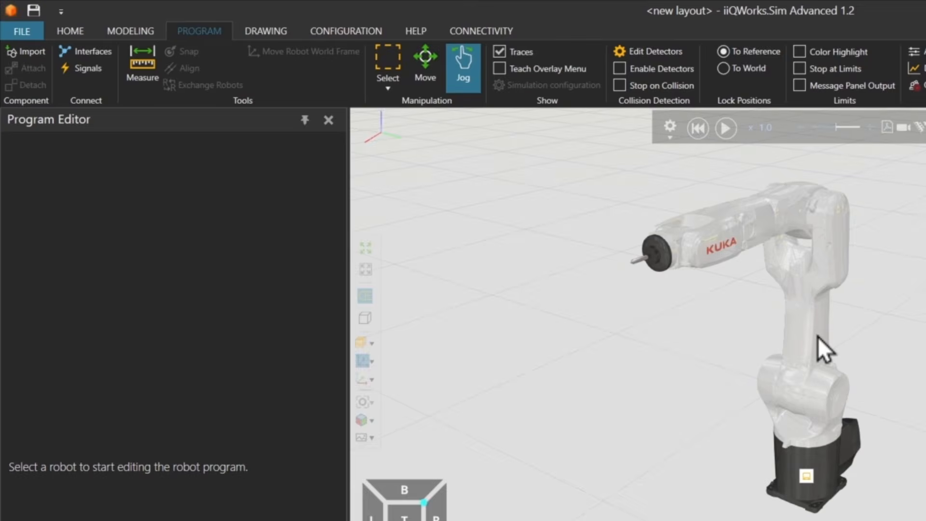
left_click(817, 336)
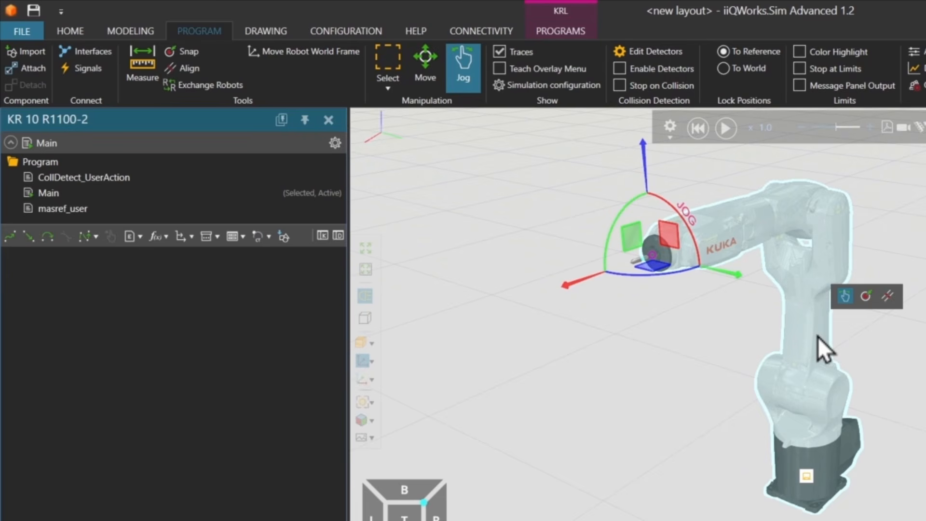
right_click(45, 165)
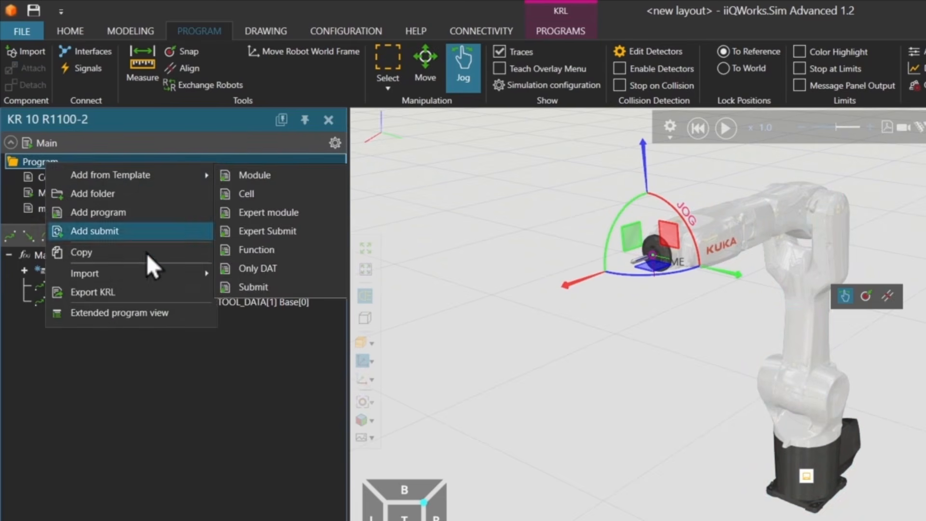
mouse_move(164, 275)
left_click(282, 291)
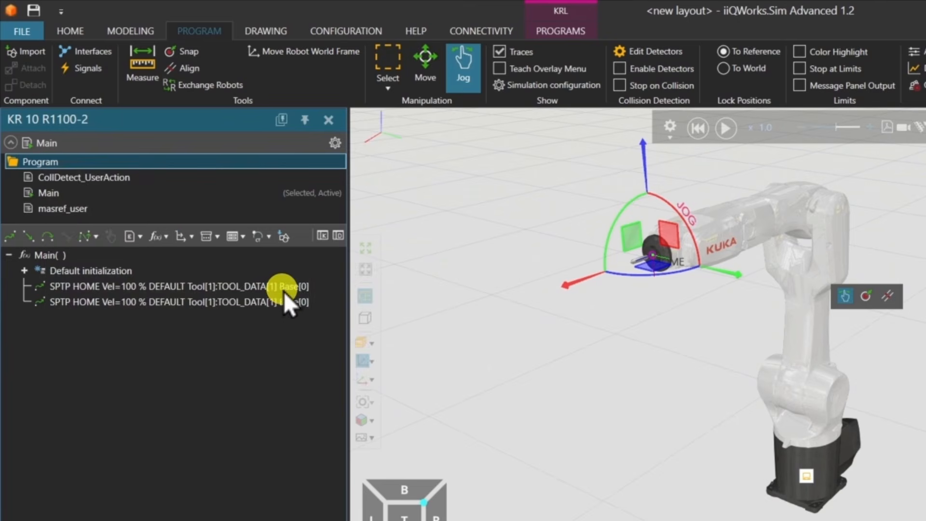
left_click(247, 131)
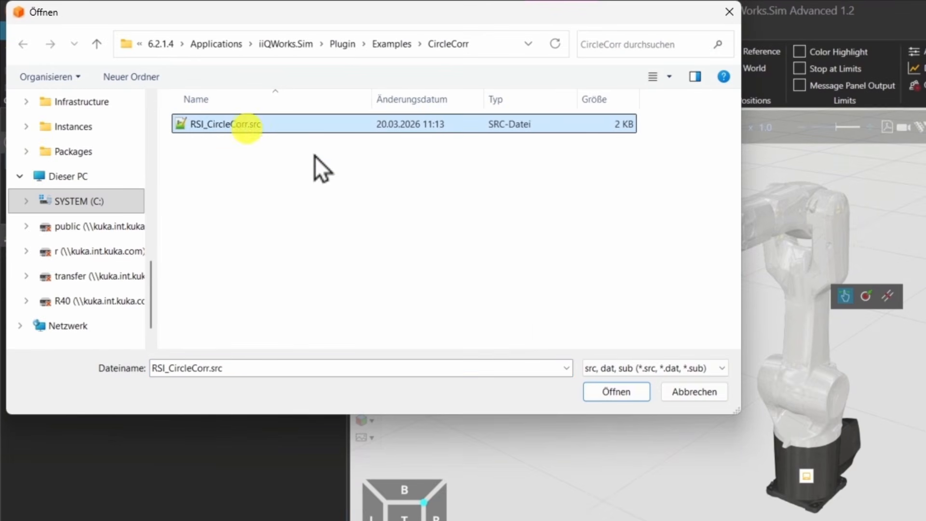
left_click(612, 386)
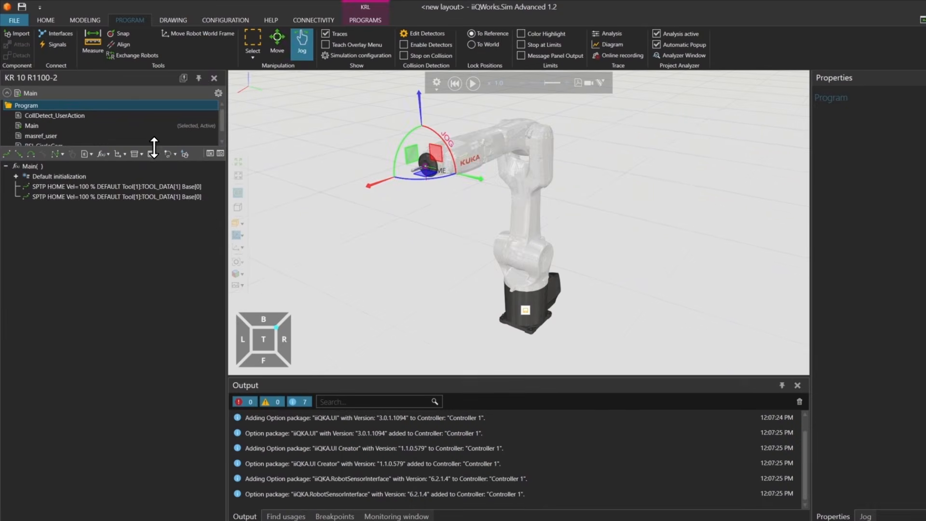
left_click_drag(202, 188, 208, 277)
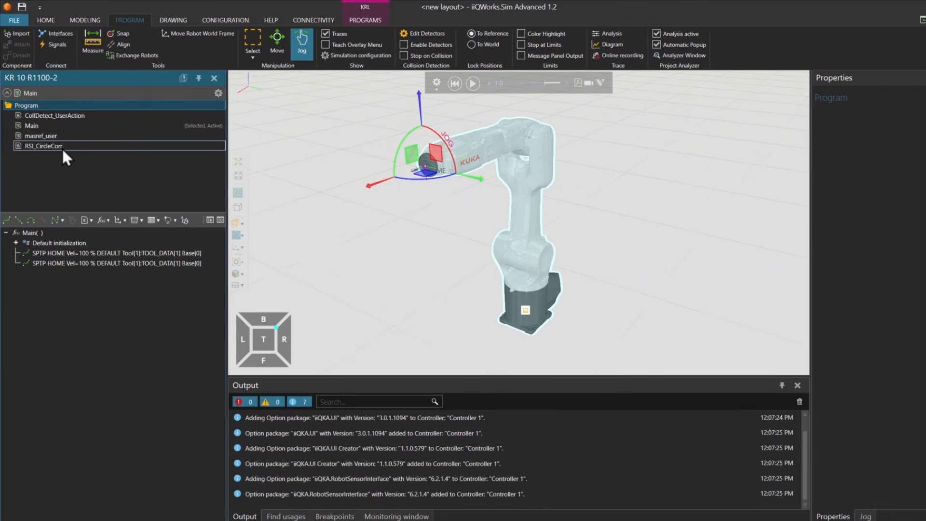
double_click(59, 146)
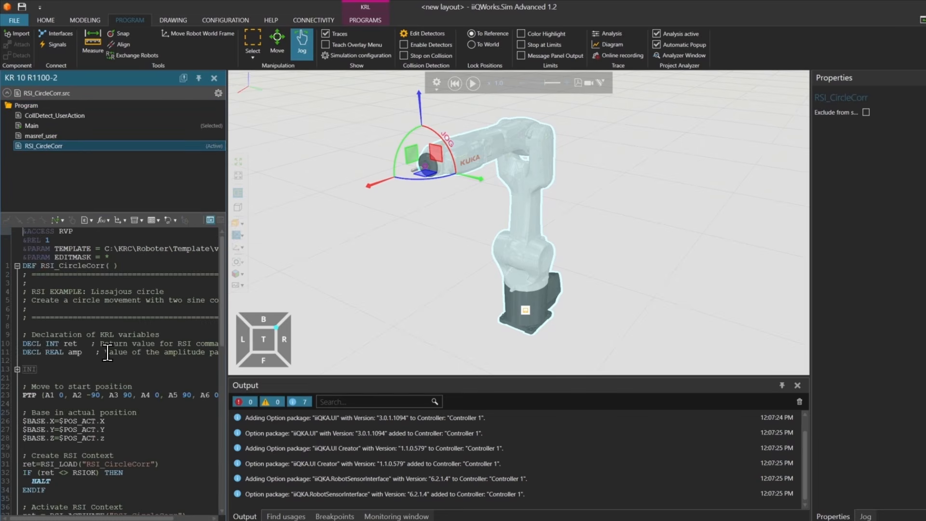
Add the line $TOOL=TOOL_DATA[1] below the $BASE.Z assignment in RSI_CircleCorr, separated by a blank line
scroll(107, 352, "down", 3)
left_click(113, 361)
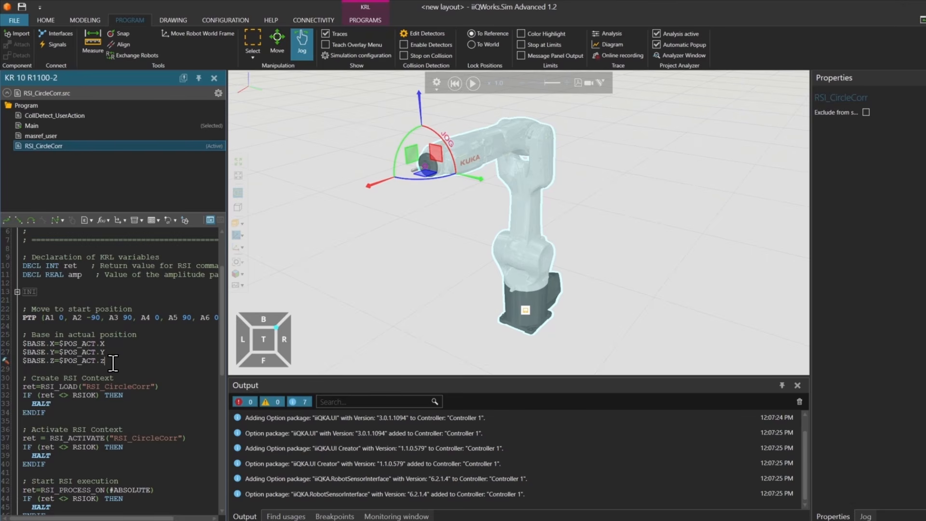
key("Return")
key("Return")
type("$TOOL")
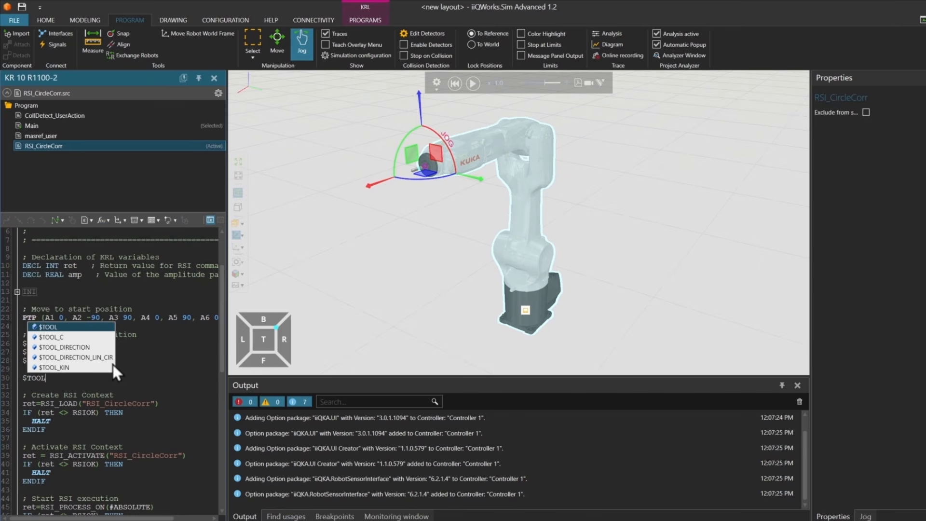
type("=TOO")
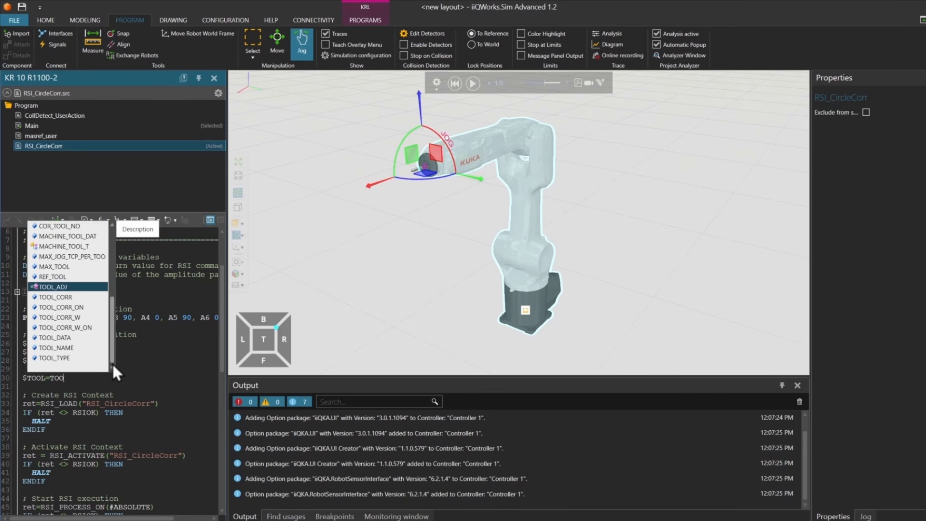
type("L_DATA")
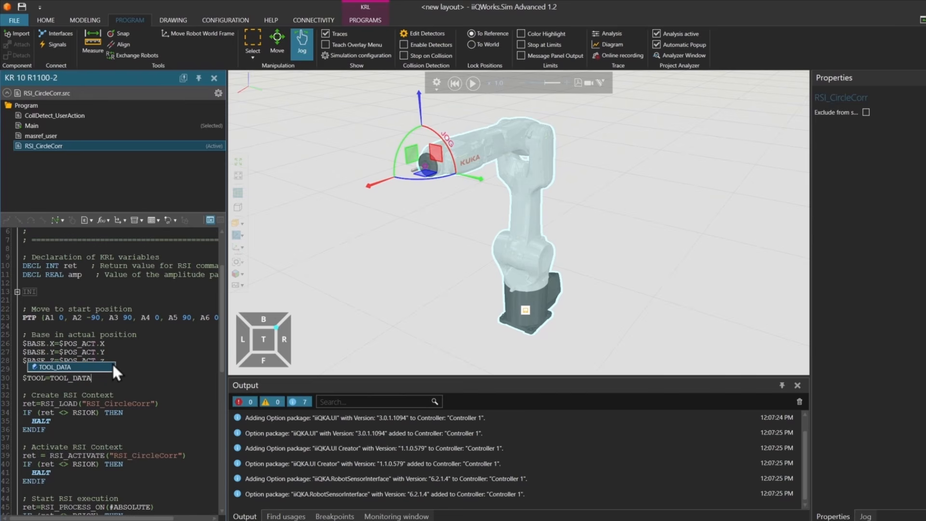
type("[1")
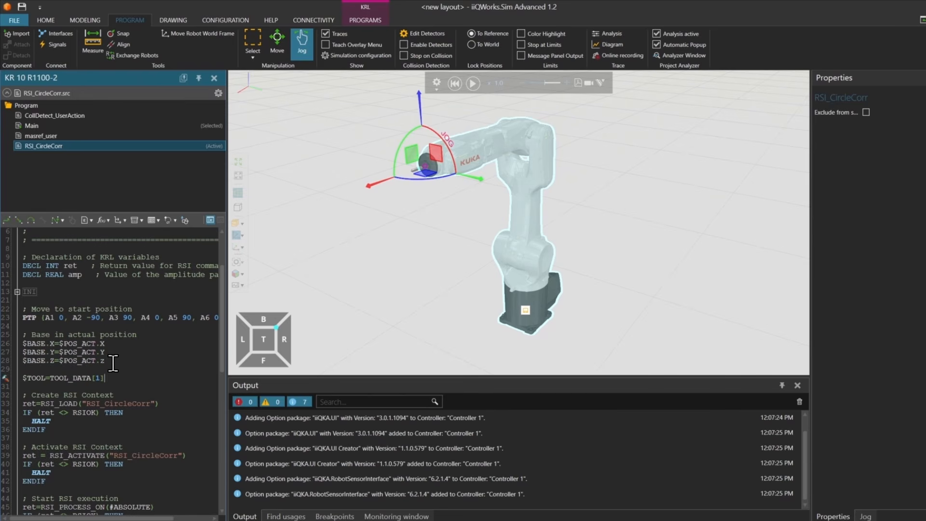
Add the line $OUT[17]=true directly below the $TOOL assignment in RSI_CircleCorr
key("Return")
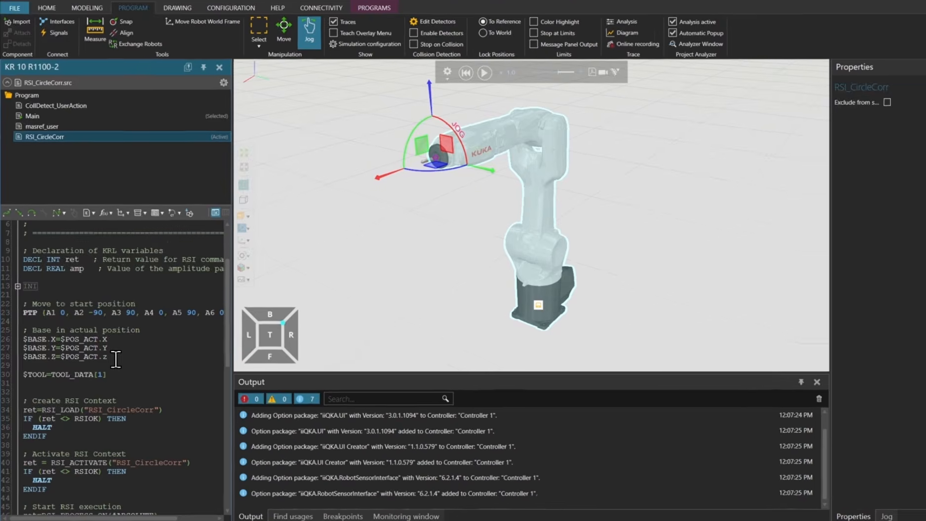
type("$OUT")
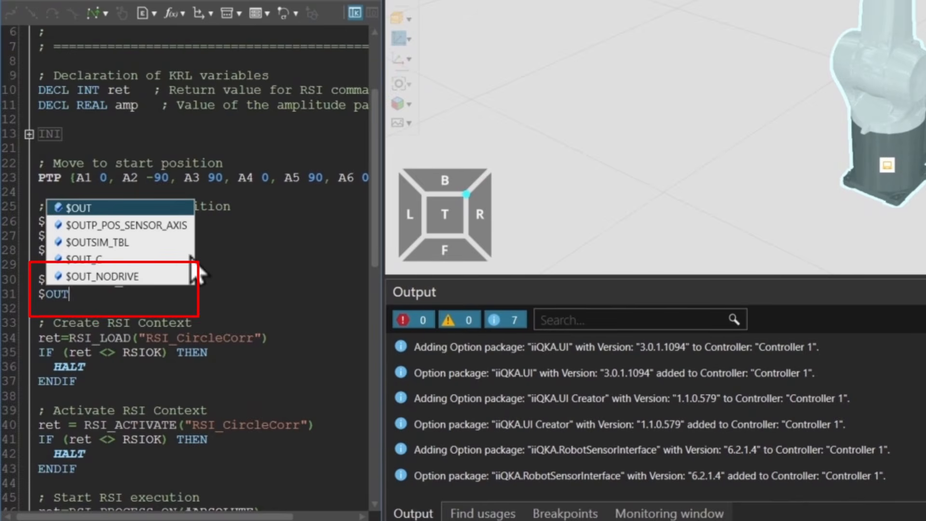
type("[17")
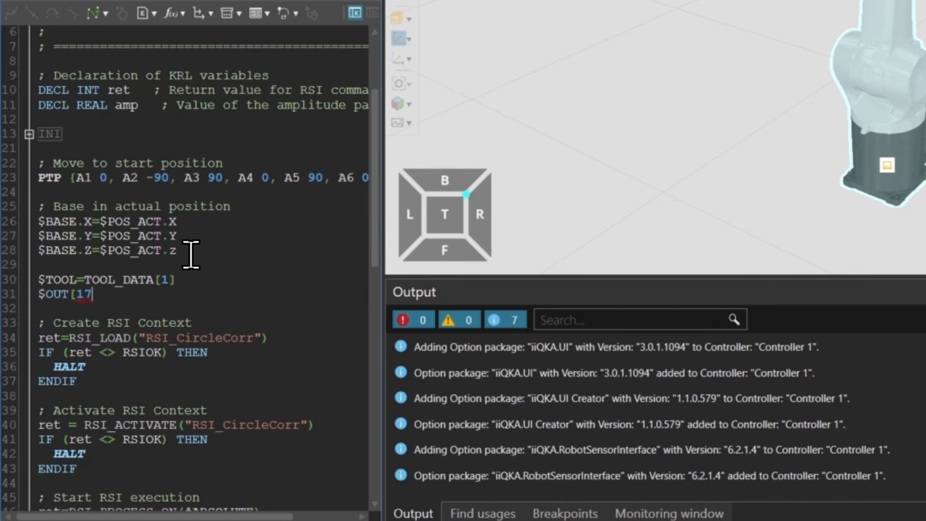
type("]=true")
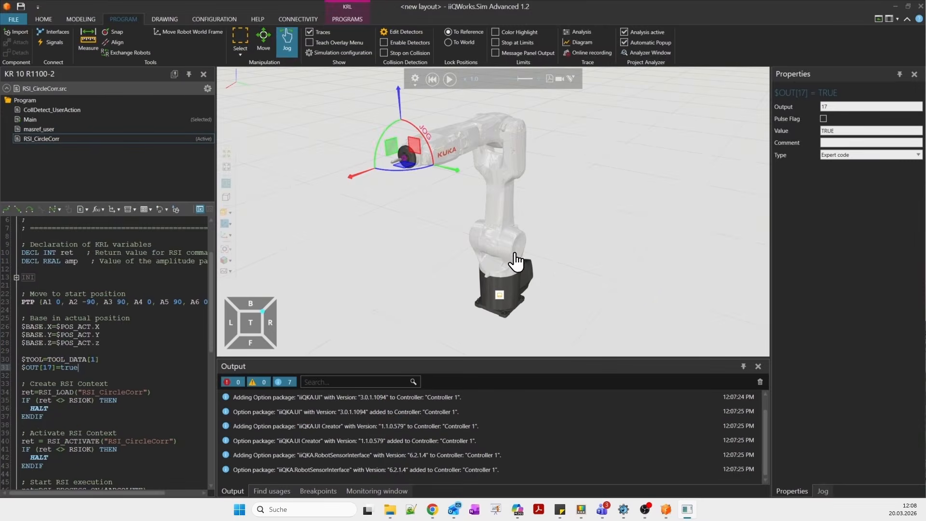
Add a tool for number 1 (TOOL_DATA[1]) from the KR 10 R1100-2 robot's jog settings
left_click(548, 233)
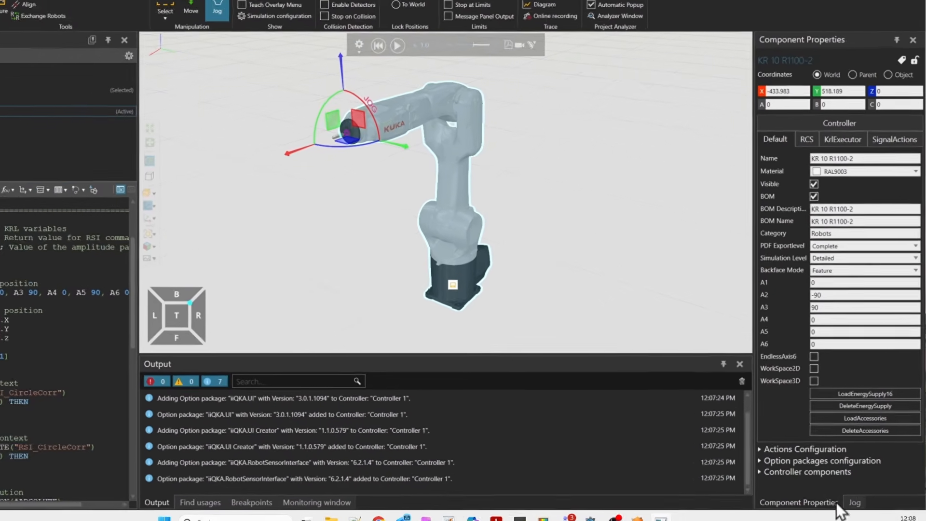
left_click(862, 491)
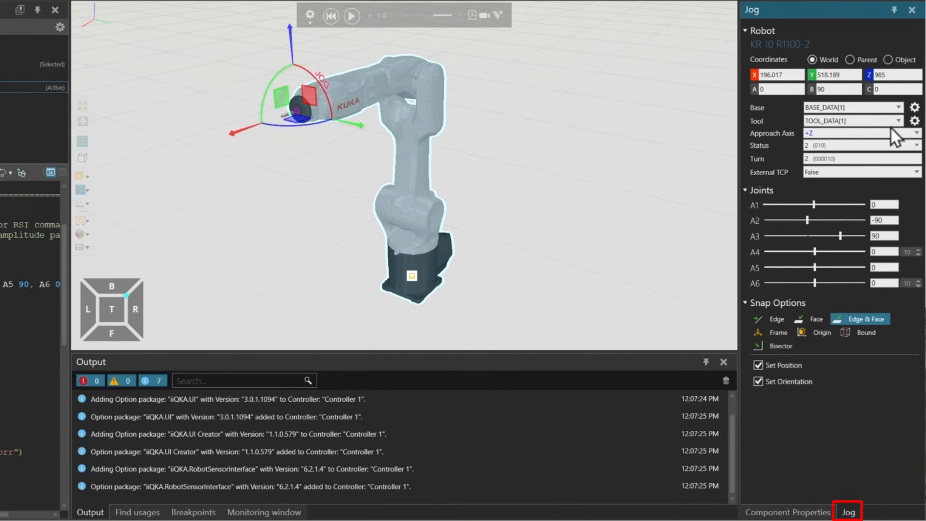
left_click(915, 118)
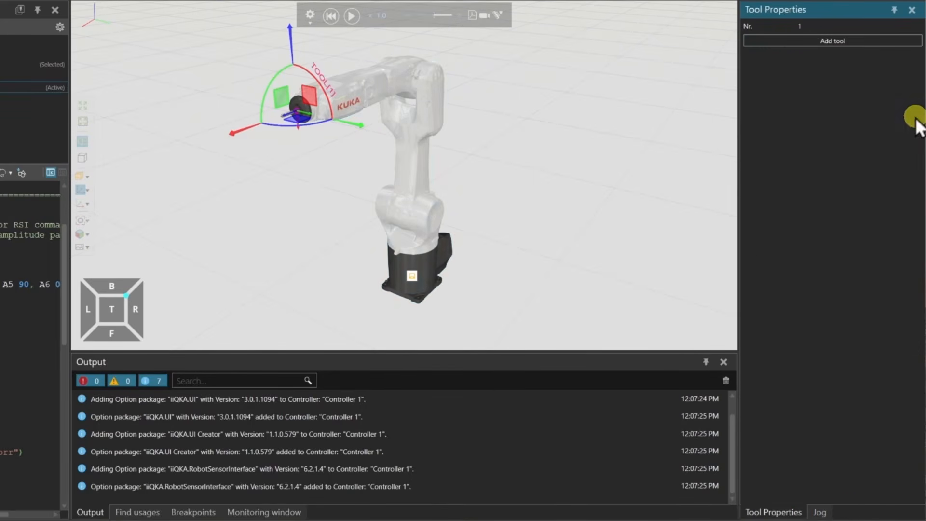
left_click(809, 40)
double_click(835, 57)
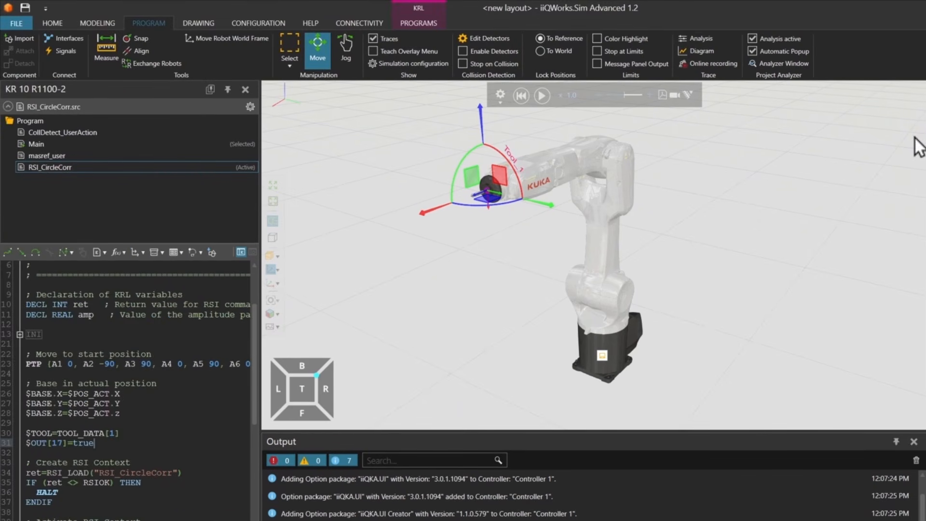
Snap the frame of tool 1 to the outer end of the Measuringtip using one-point Edge & Face snapping
left_click(135, 38)
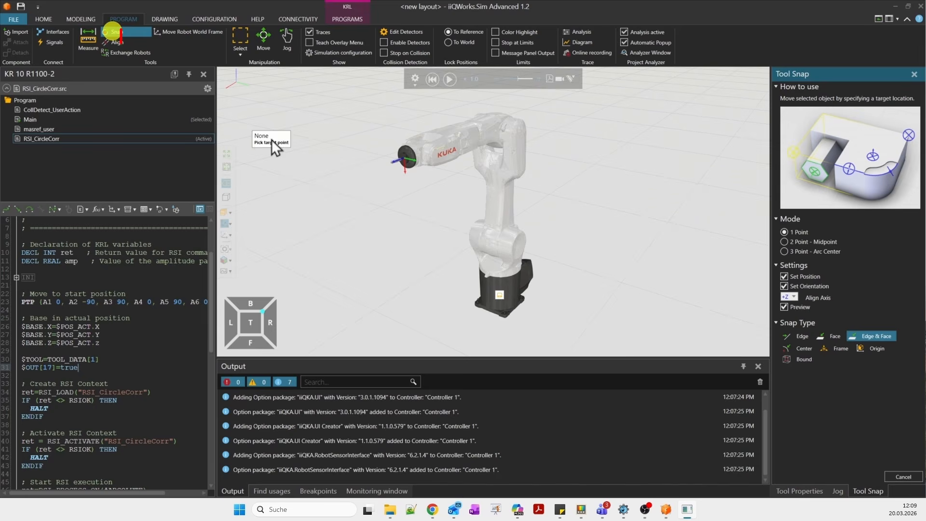
scroll(415, 156, "up", 5)
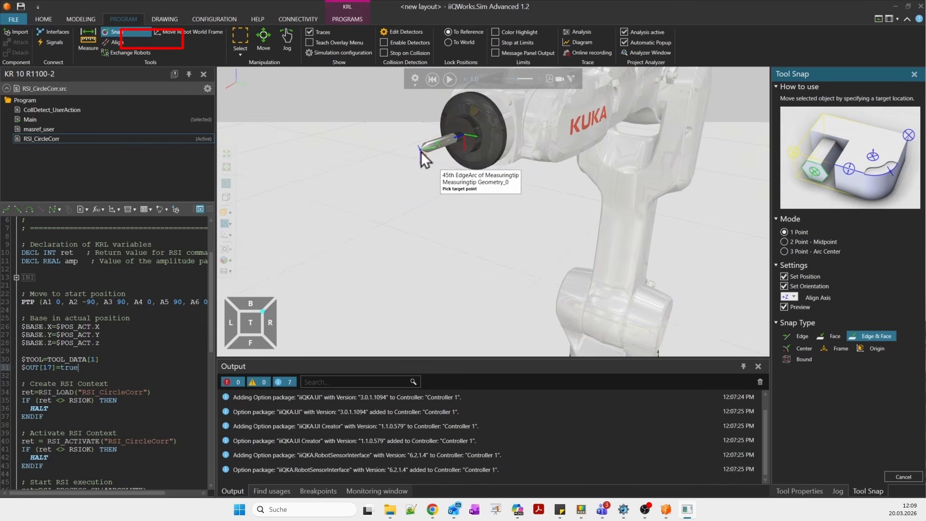
left_click(418, 153)
left_click(475, 255)
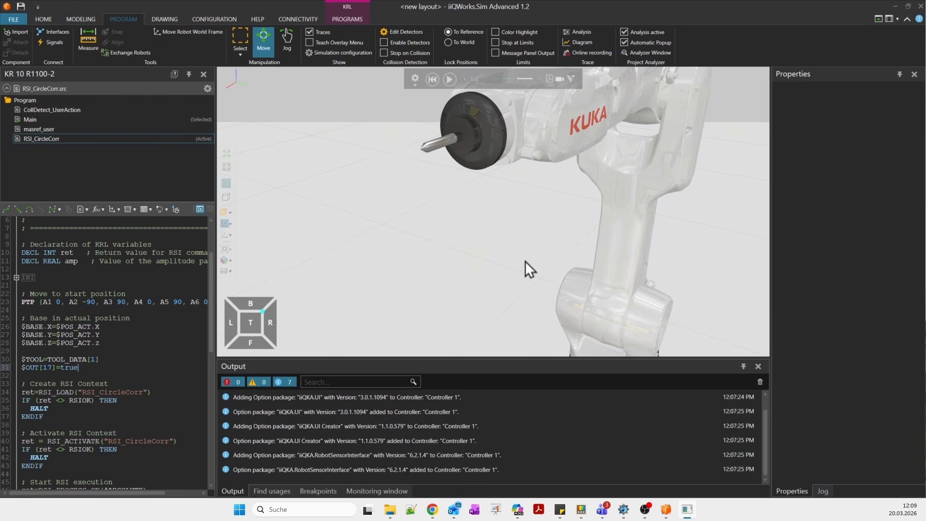
Set the KR 10 R1100-2 controller's KrlExecutor execution mode to VRC
scroll(540, 267, "down", 5)
right_click_drag(558, 275, 438, 233)
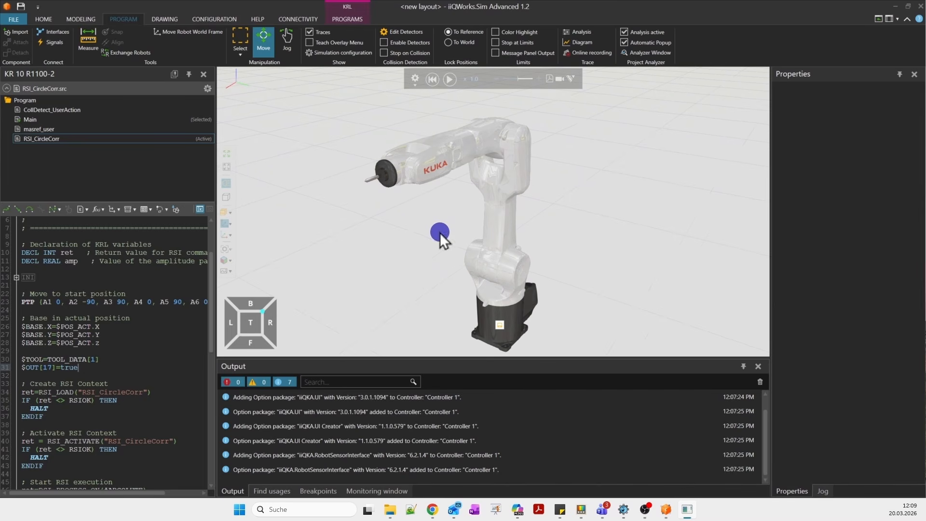
left_click(218, 19)
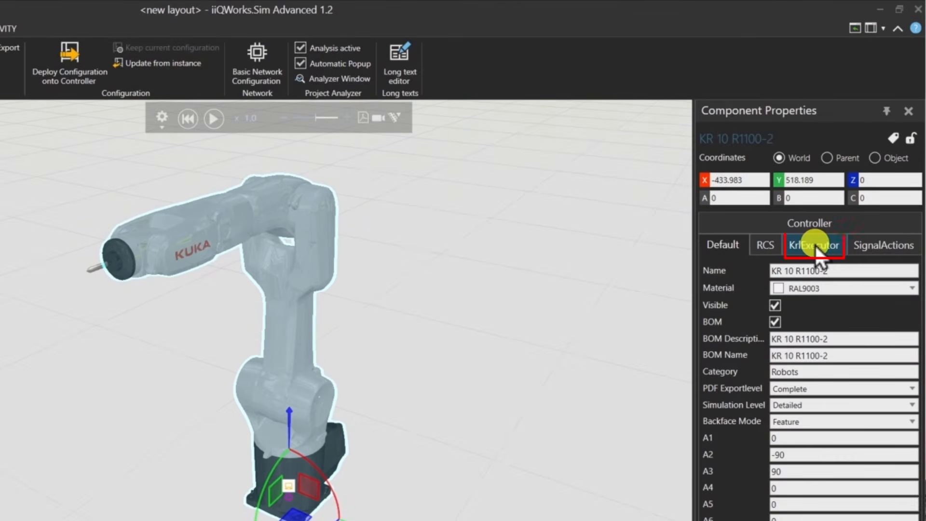
left_click(851, 170)
left_click(908, 272)
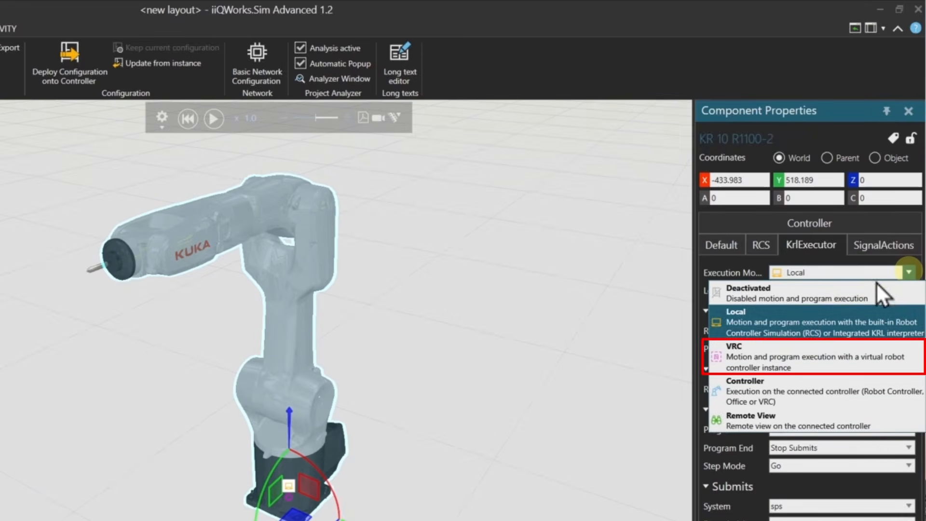
left_click(776, 361)
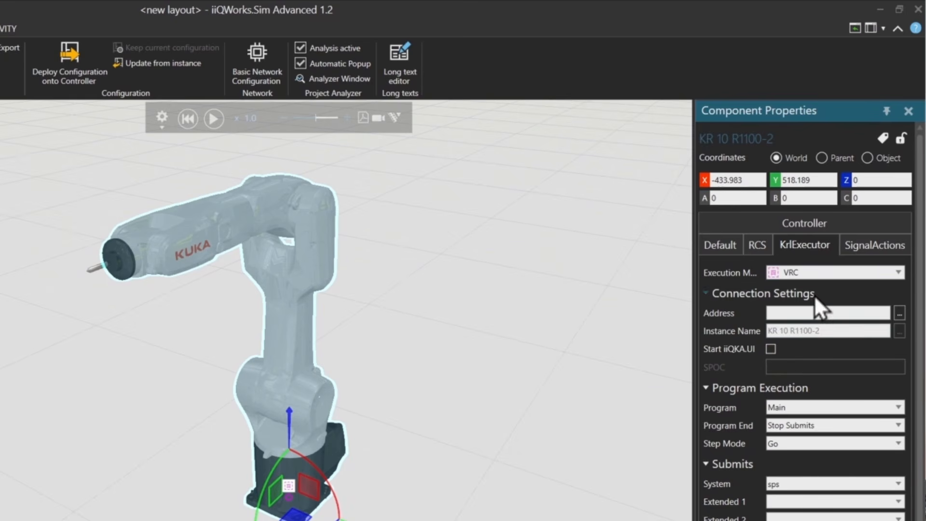
Assign the local device PC24257 as the VRC connection address and name the instance RSI_TEST_Instance
left_click(900, 313)
left_click(167, 323)
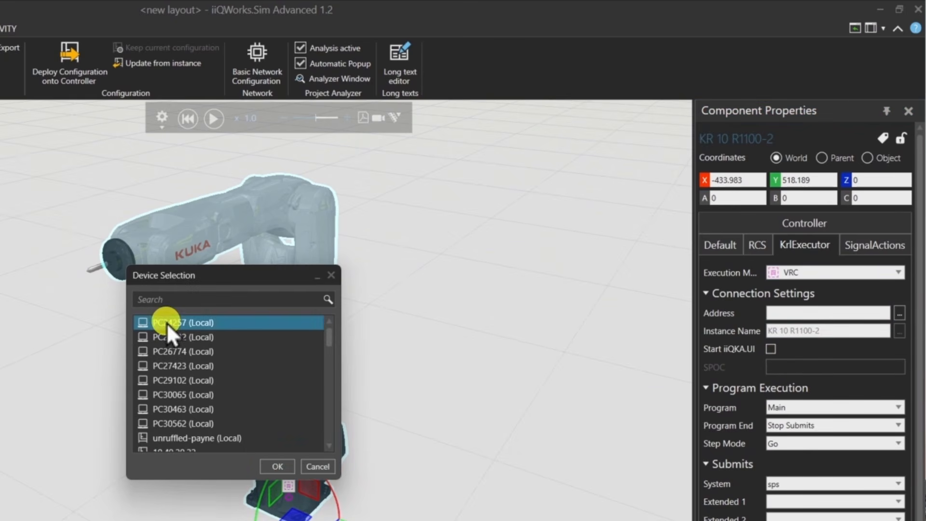
left_click(273, 466)
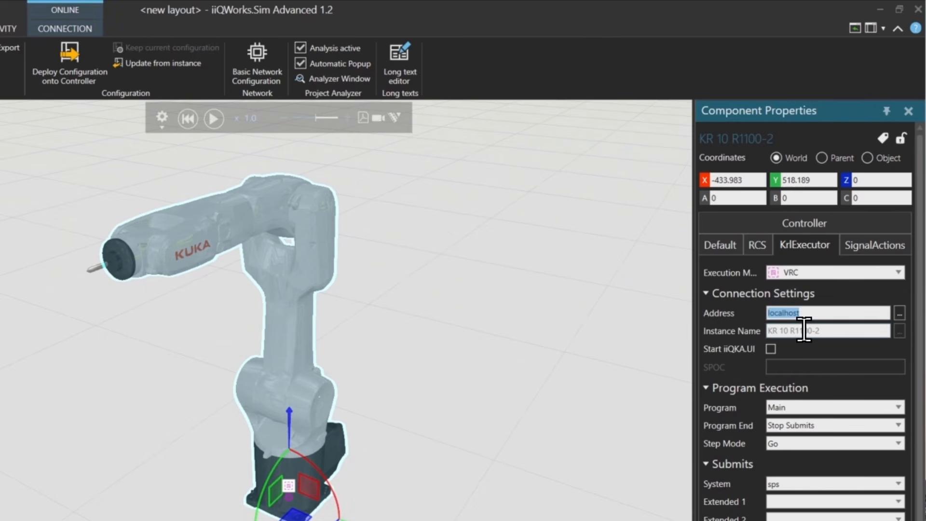
left_click(804, 330)
type("RSI_TEST_Instance")
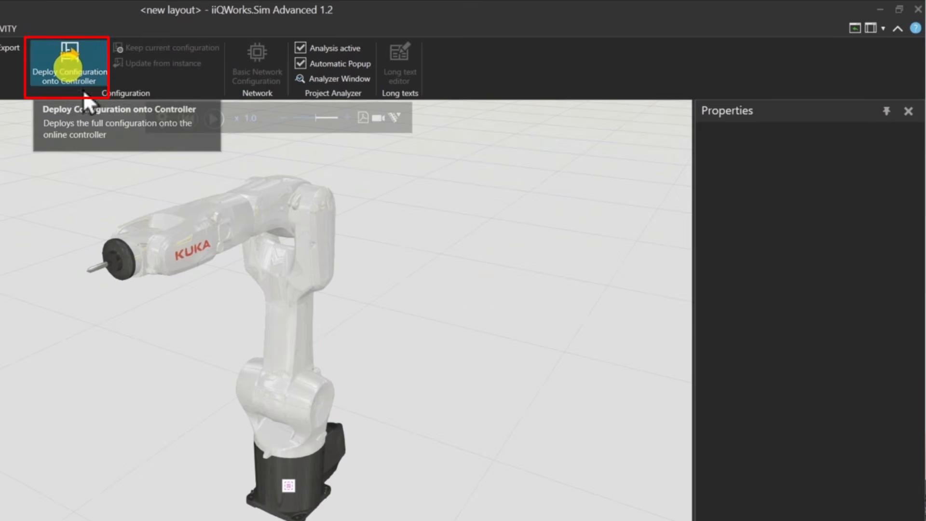
Deploy the full configuration onto RSI_TEST_Instance@localhost, saving the layout over Untitled.vcmx, and activate the project on the target
left_click(72, 78)
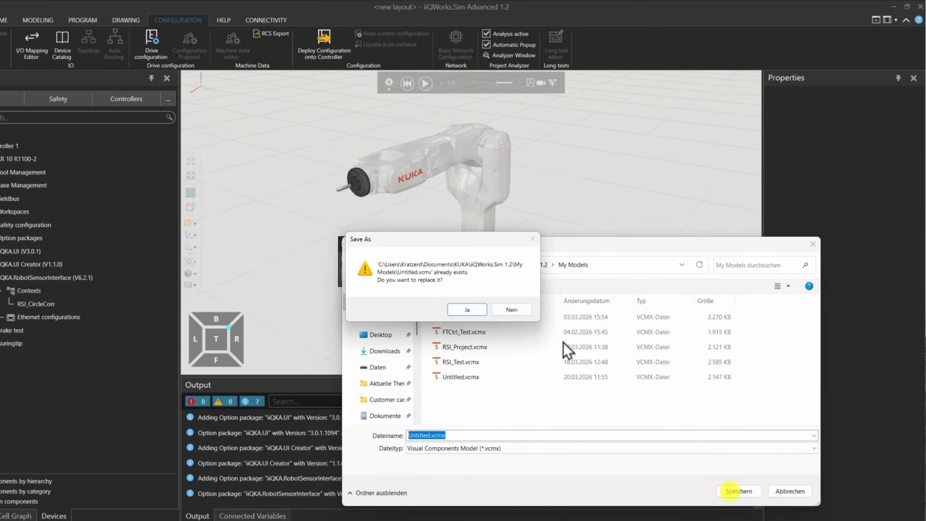
left_click(480, 311)
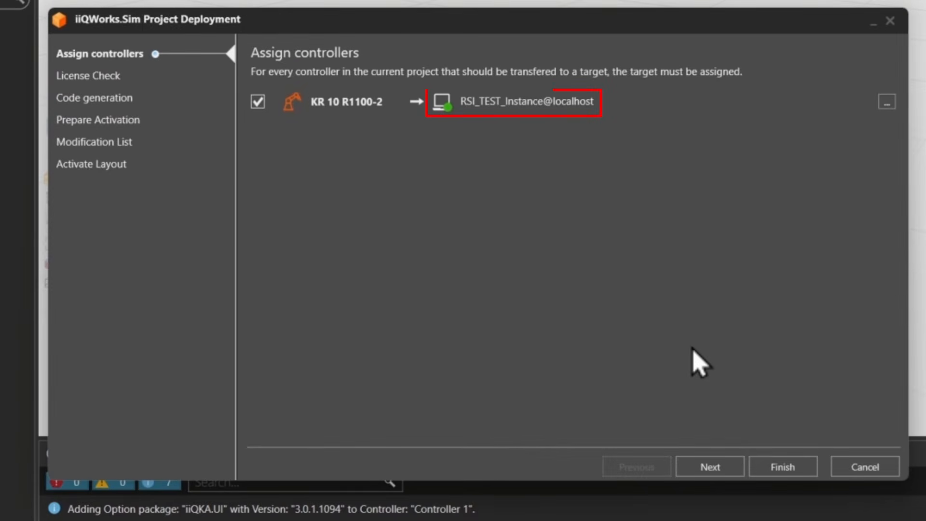
left_click(794, 464)
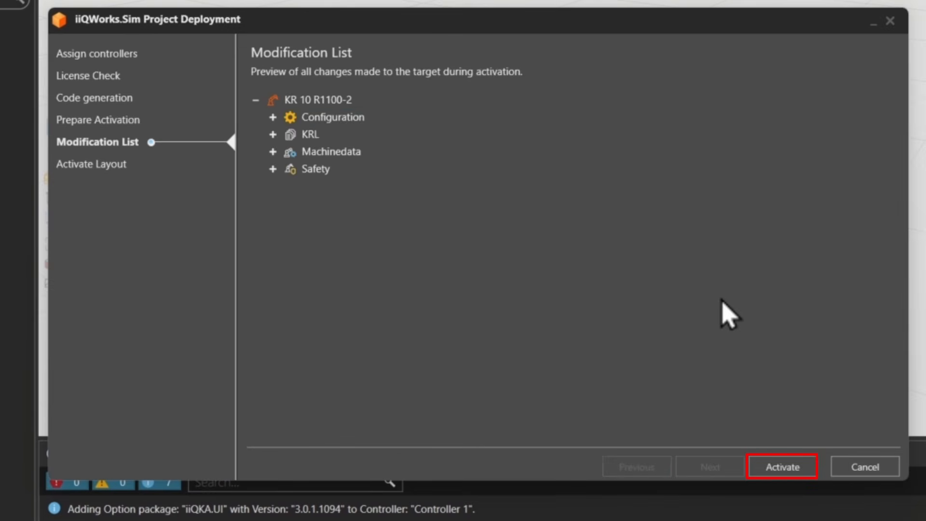
left_click(783, 468)
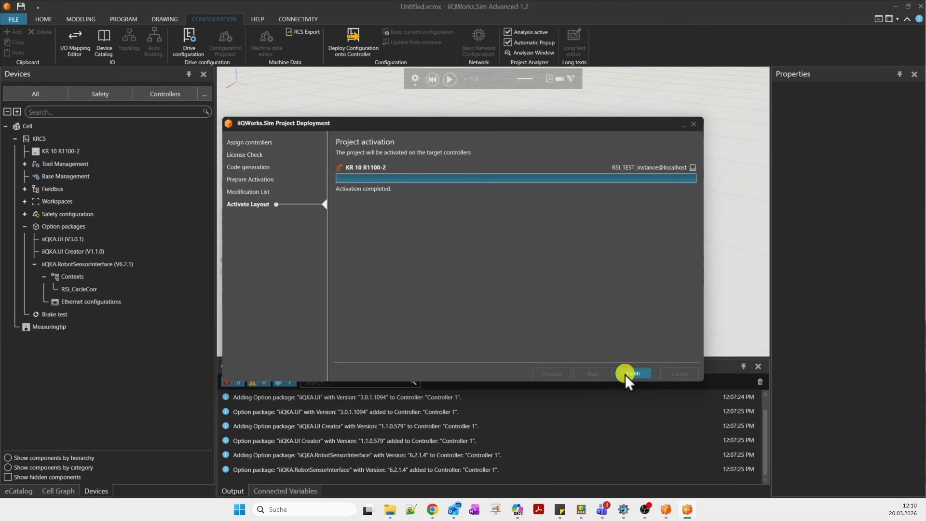
left_click(627, 373)
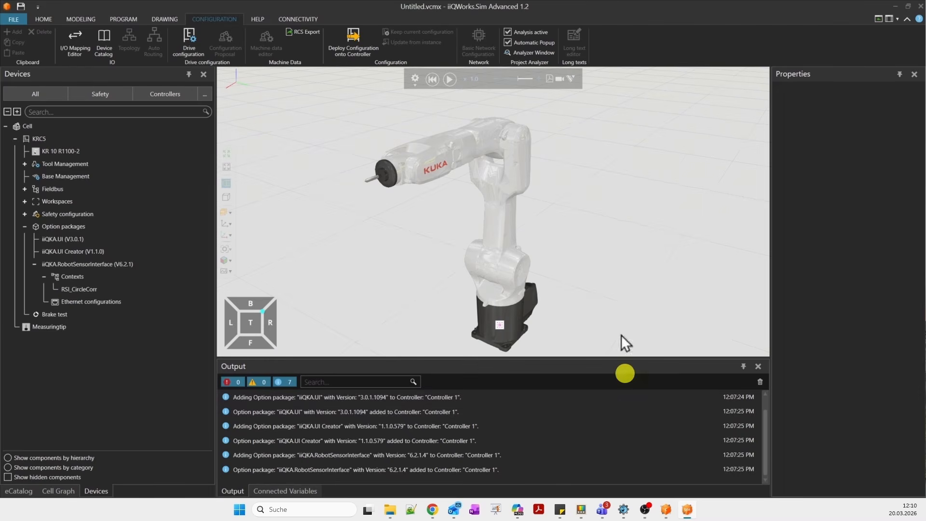
Select the RSI_CircleCorr program for execution on the KR 10 R1100-2 and start the simulation
left_click(123, 19)
right_click(108, 216)
left_click(148, 247)
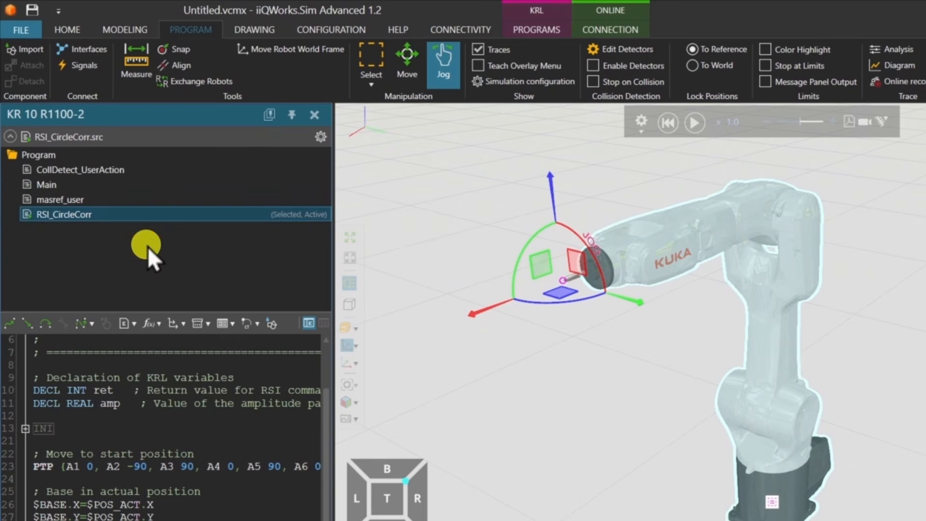
left_click(694, 123)
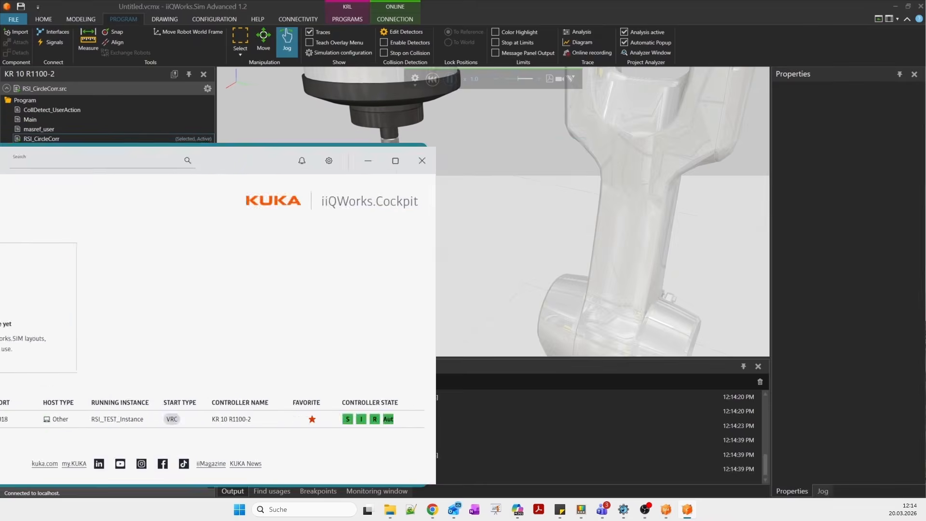
In iiQWorks.Cockpit, open RSI Monitor and analyze the running RSI_TEST_Instance, keeping the window clear of the robot's tool tip
left_click_drag(0, 162, 593, 149)
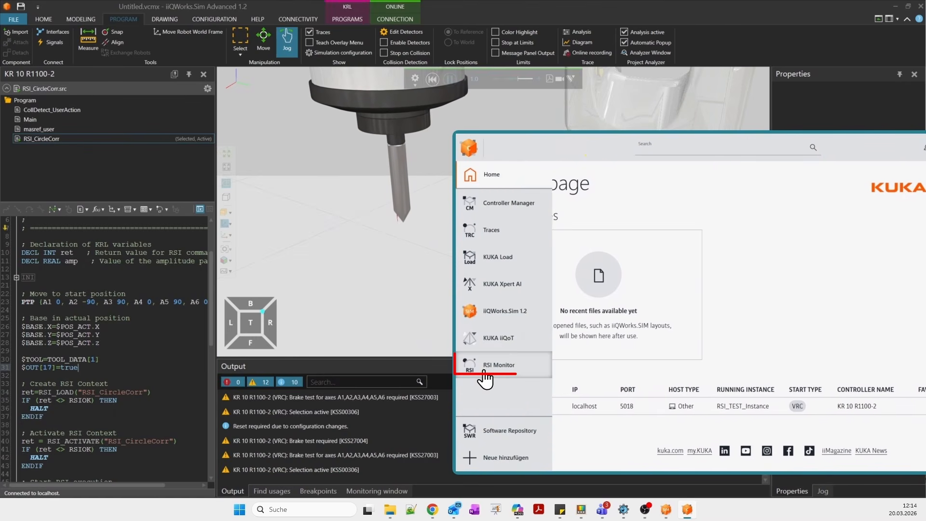
left_click(487, 364)
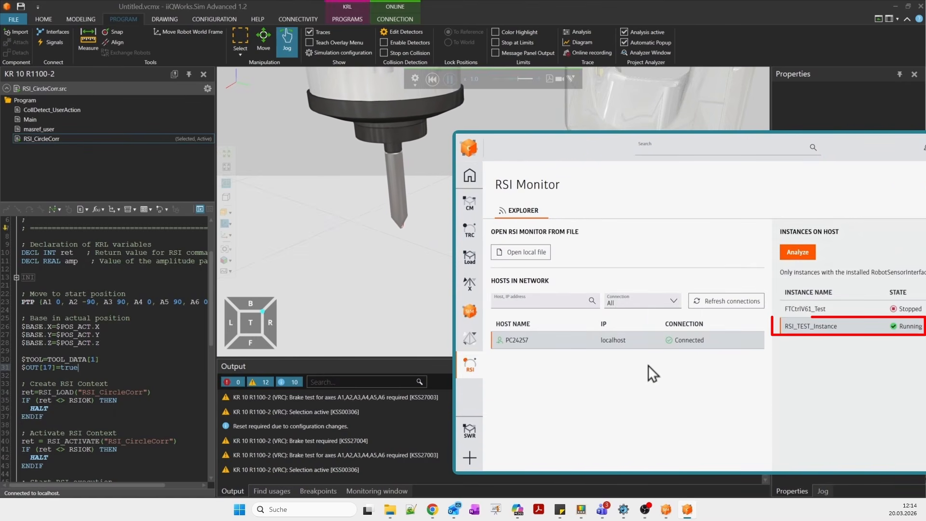
left_click(830, 325)
left_click(797, 252)
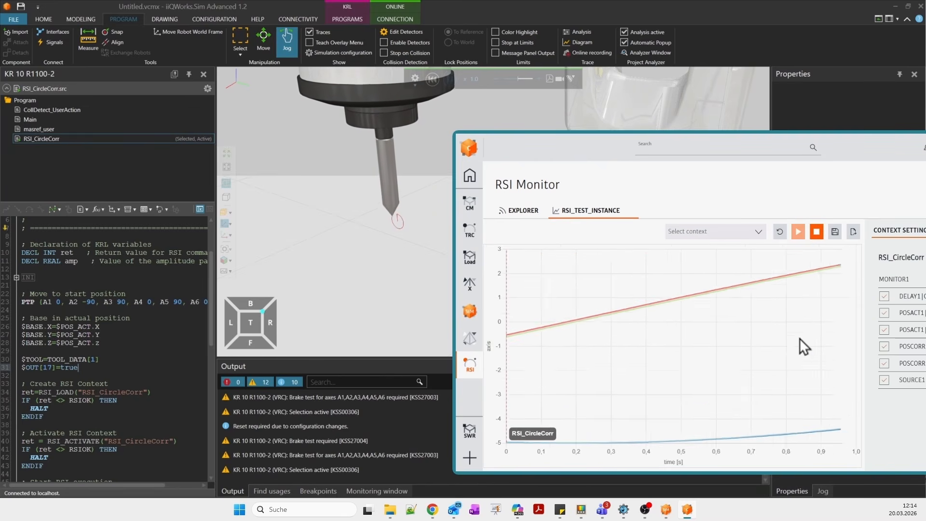
left_click_drag(867, 152, 845, 150)
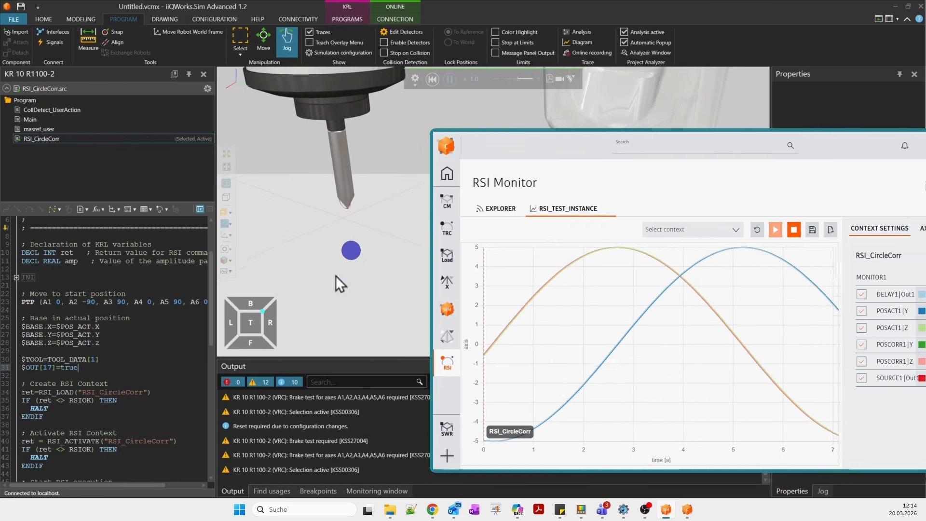
left_click_drag(851, 150, 831, 146)
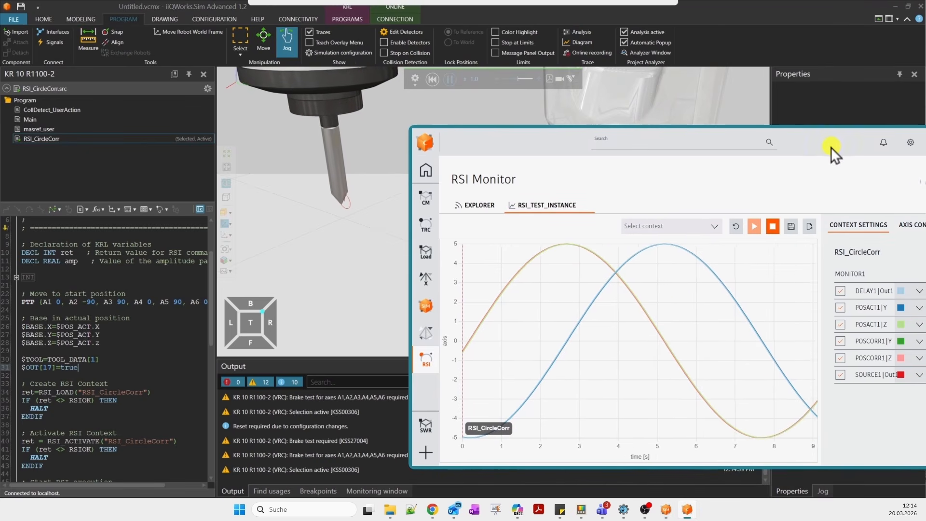